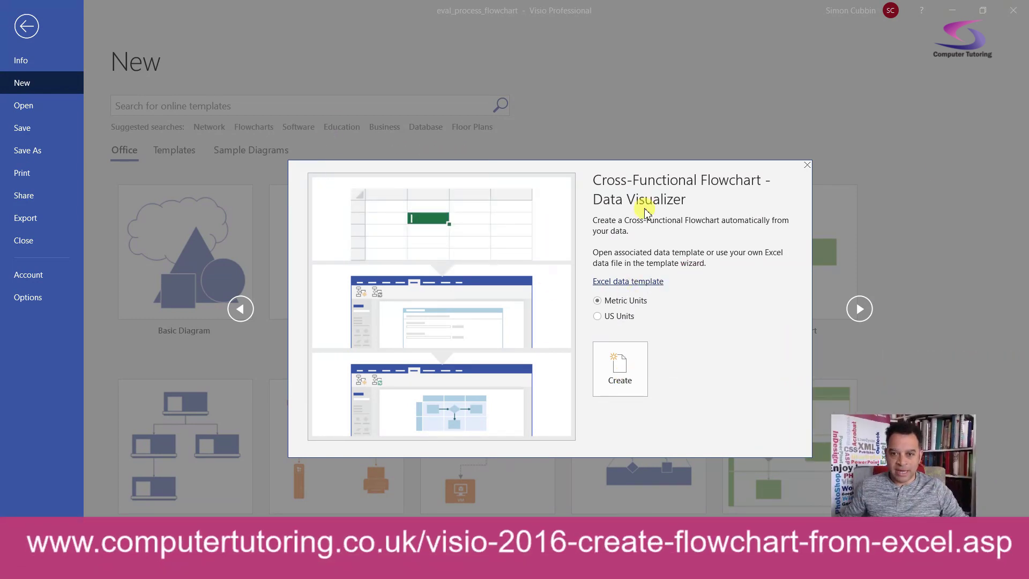
# Close the Cross-Functional Flowchart - Data Visualizer template preview to return to the template gallery.
pyautogui.click(808, 164)
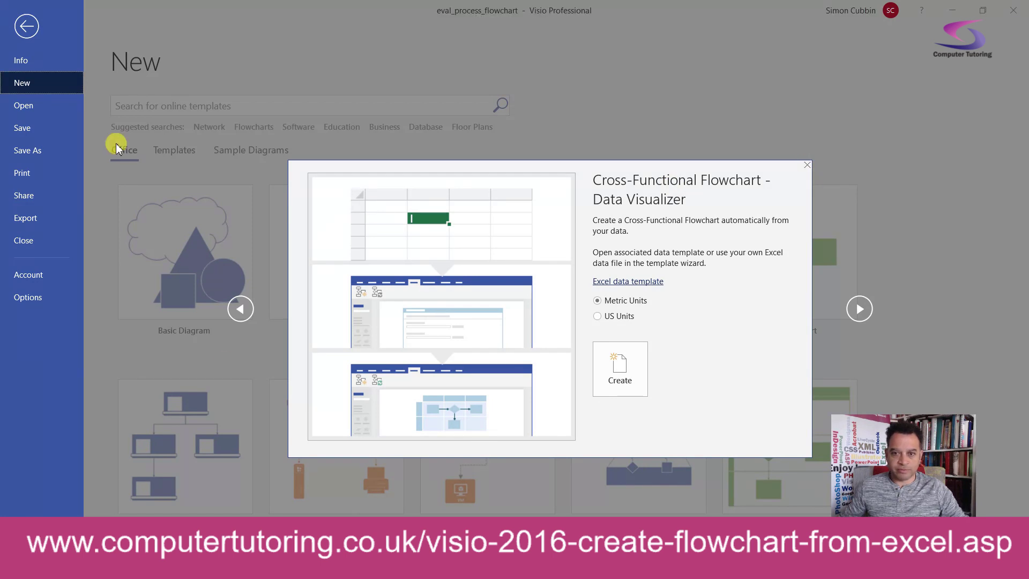
pyautogui.click(808, 166)
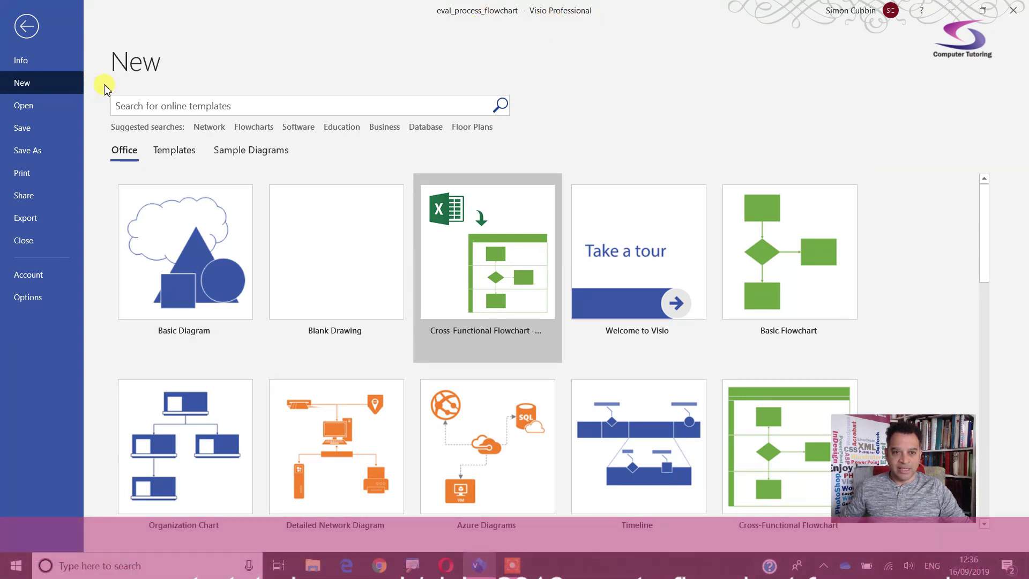
# Return to the drawing and inspect Eval form received, Eval form read, Results and the Positive label close up.
pyautogui.click(24, 27)
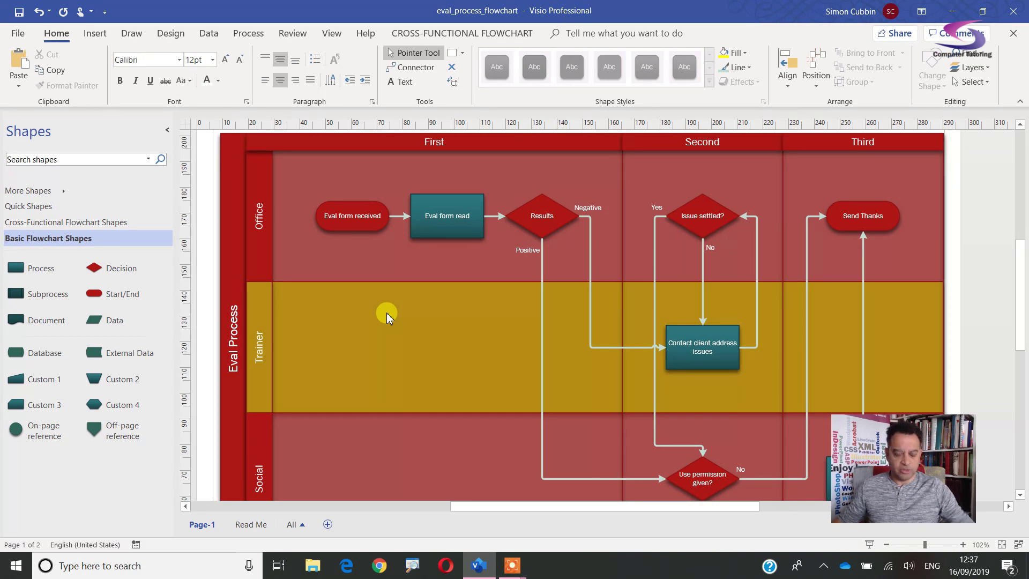
pyautogui.moveTo(296, 175); pyautogui.dragTo(409, 257)
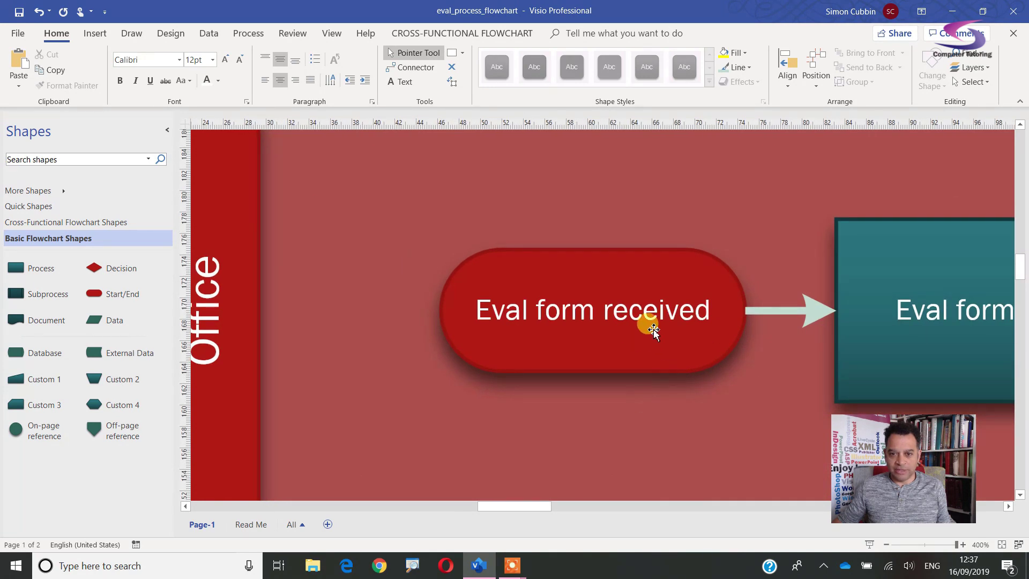
pyautogui.moveTo(654, 311); pyautogui.dragTo(337, 298)
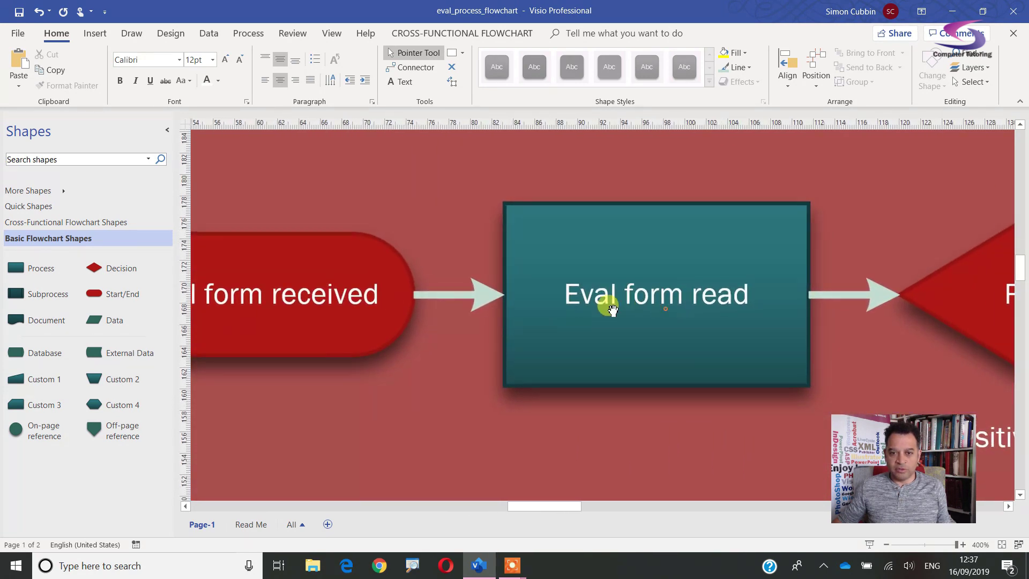
pyautogui.moveTo(630, 310); pyautogui.dragTo(497, 305)
pyautogui.moveTo(666, 296); pyautogui.dragTo(340, 303)
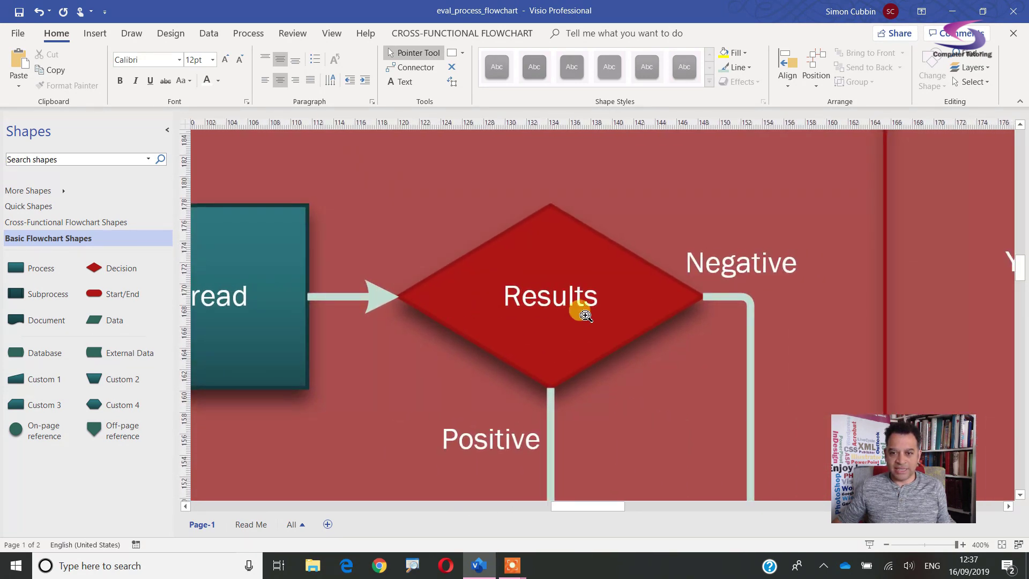
pyautogui.moveTo(592, 402); pyautogui.dragTo(524, 236)
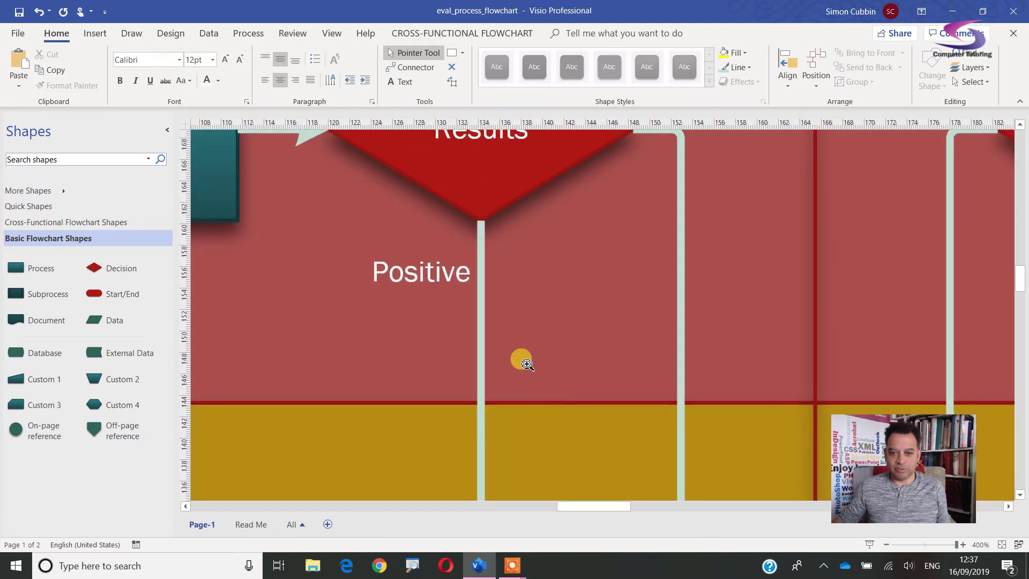
# Zoom out and review the Contact client address issues box, Use permission given? decision and labels.
pyautogui.keyDown('ctrl'); pyautogui.keyDown('shift'); pyautogui.rightClick(503, 343); pyautogui.keyUp('shift'); pyautogui.keyUp('ctrl')
pyautogui.keyDown('ctrl'); pyautogui.keyDown('shift'); pyautogui.rightClick(506, 346); pyautogui.keyUp('shift'); pyautogui.keyUp('ctrl')
pyautogui.moveTo(547, 386); pyautogui.dragTo(522, 225)
pyautogui.moveTo(565, 466); pyautogui.dragTo(551, 315)
pyautogui.moveTo(615, 387); pyautogui.dragTo(480, 383)
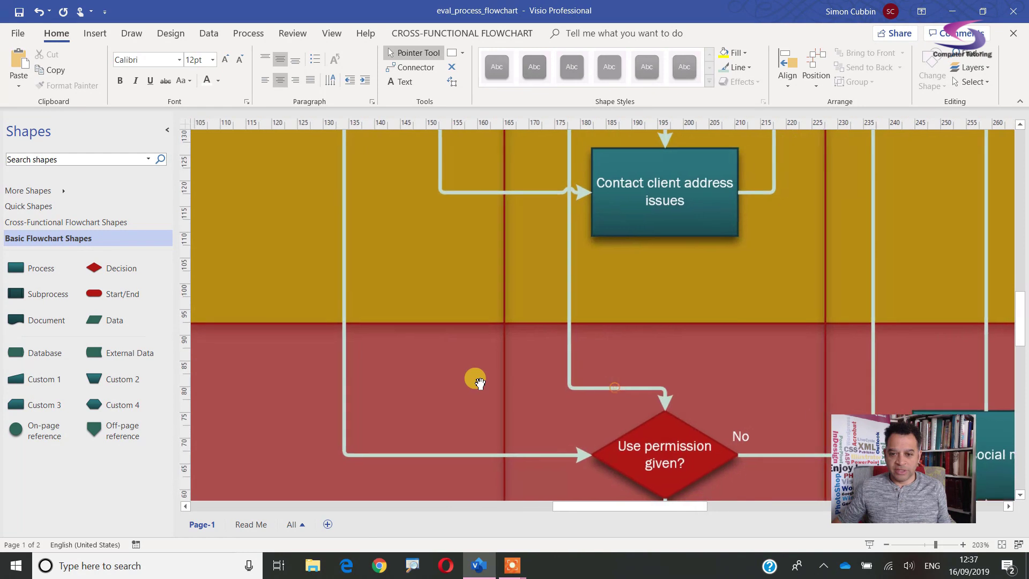
pyautogui.moveTo(395, 264)
pyautogui.mouseDown()
pyautogui.moveTo(419, 409)
pyautogui.moveTo(395, 259)
pyautogui.mouseUp()
# Scroll around the flowchart, then fit the view to Page Width.
pyautogui.scroll(3, 466, 363)
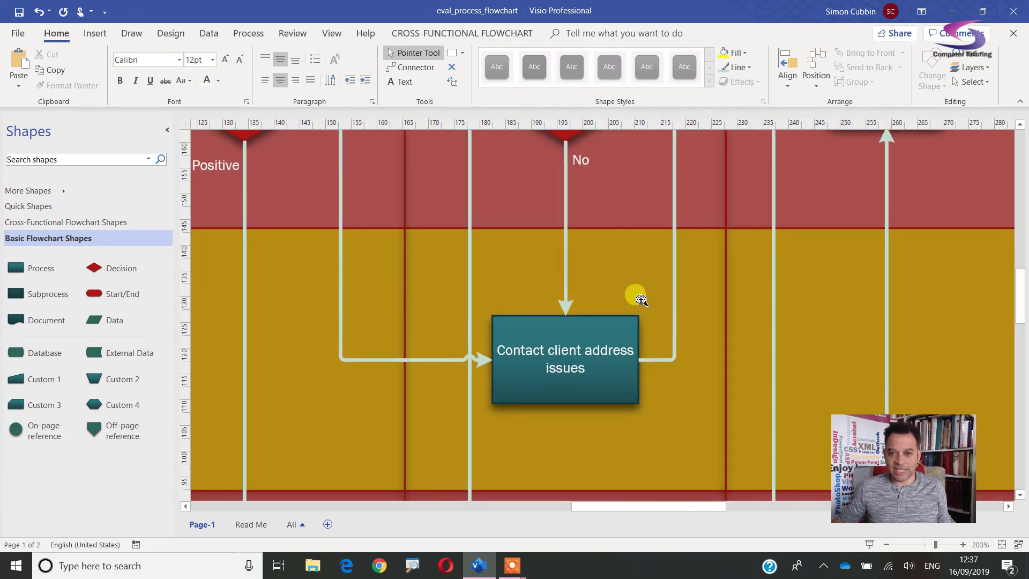
pyautogui.scroll(2, 595, 332)
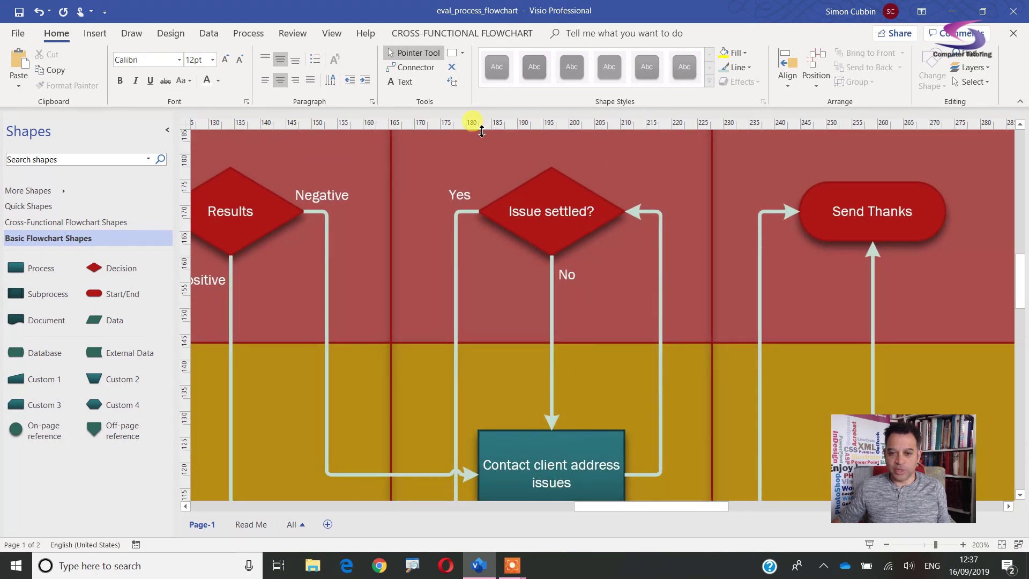
pyautogui.scroll(-2, 490, 262)
pyautogui.scroll(-3, 520, 336)
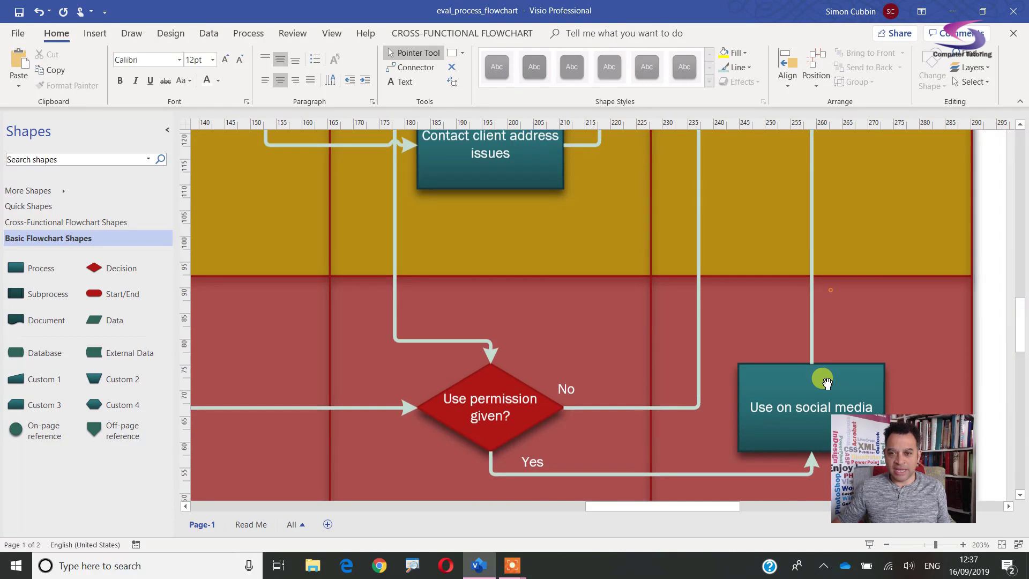
pyautogui.scroll(5, 832, 350)
pyautogui.hscroll(2, 804, 278)
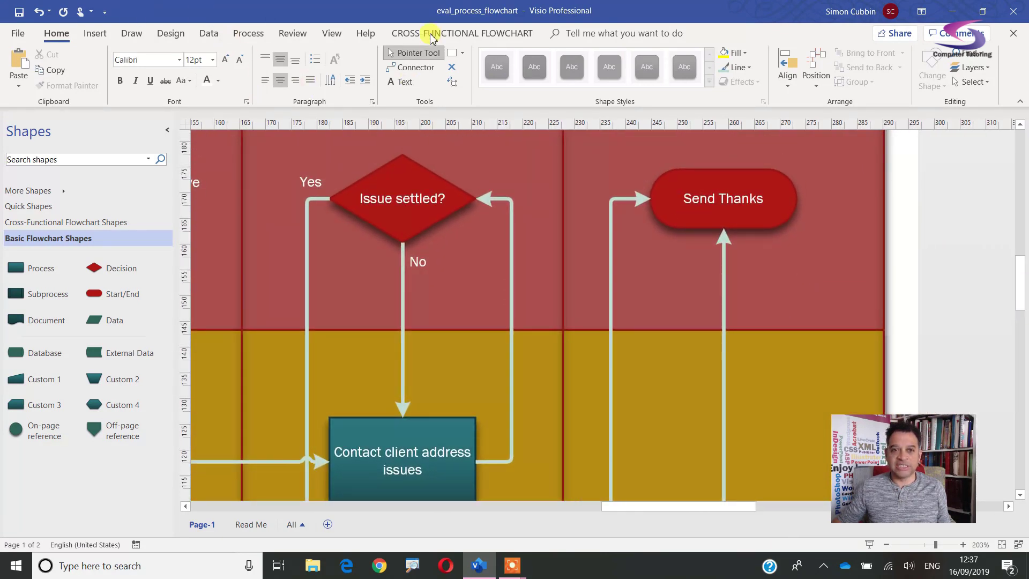
pyautogui.click(346, 35)
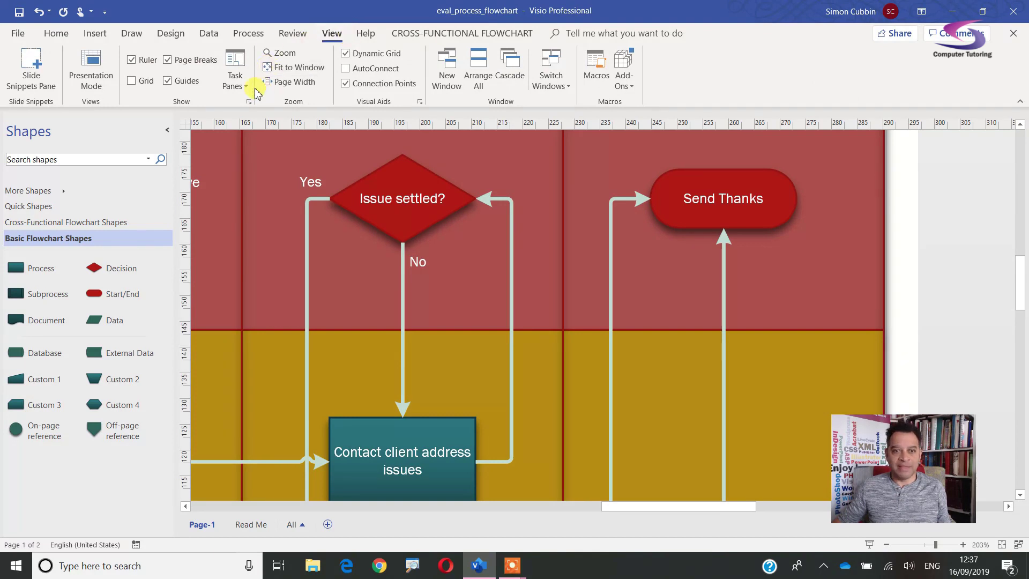
pyautogui.click(311, 82)
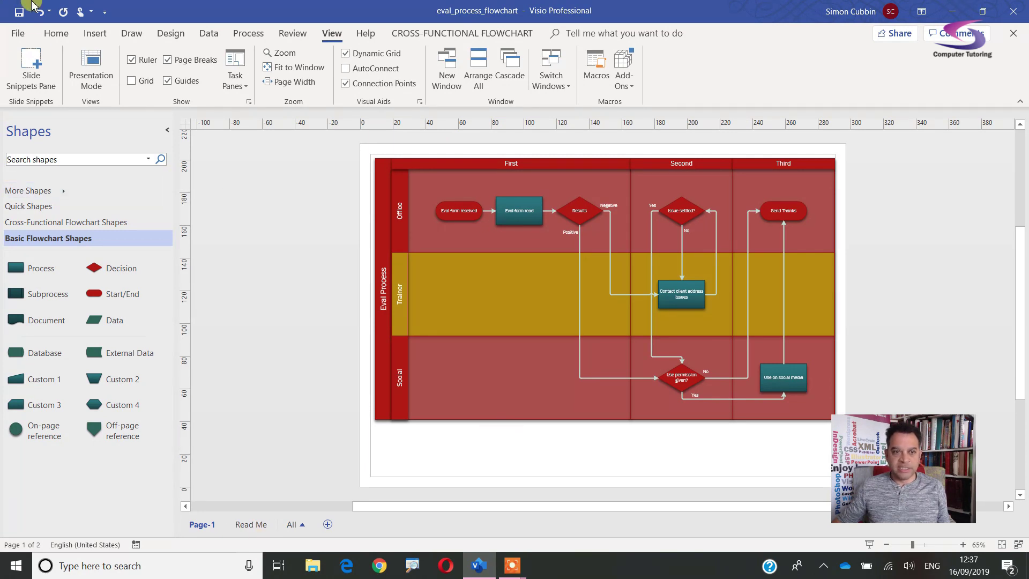
# Open the Flowchart category's Cross-Functional Flowchart - Data Visualizer template and its Excel data template.
pyautogui.click(27, 40)
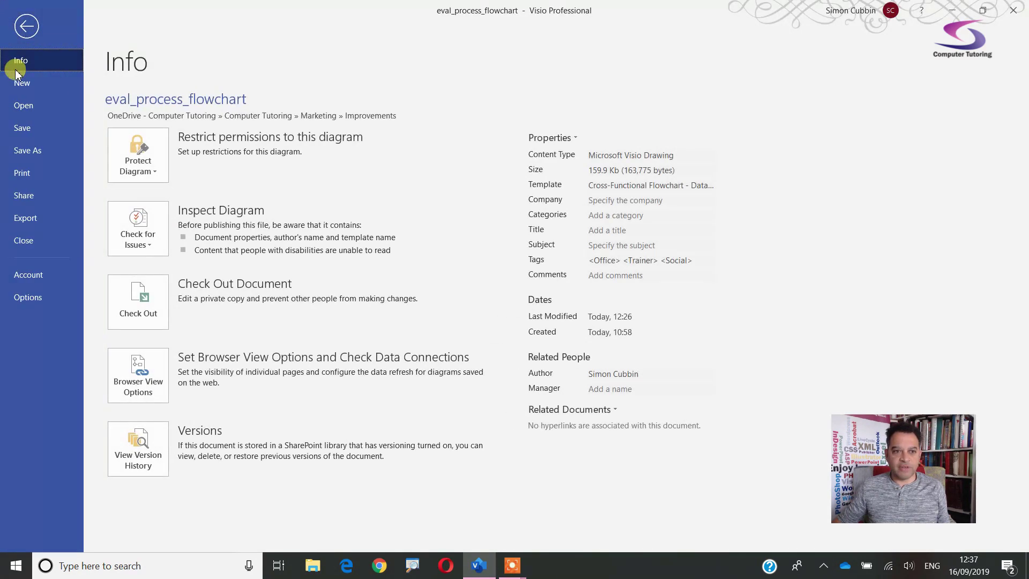
pyautogui.click(22, 82)
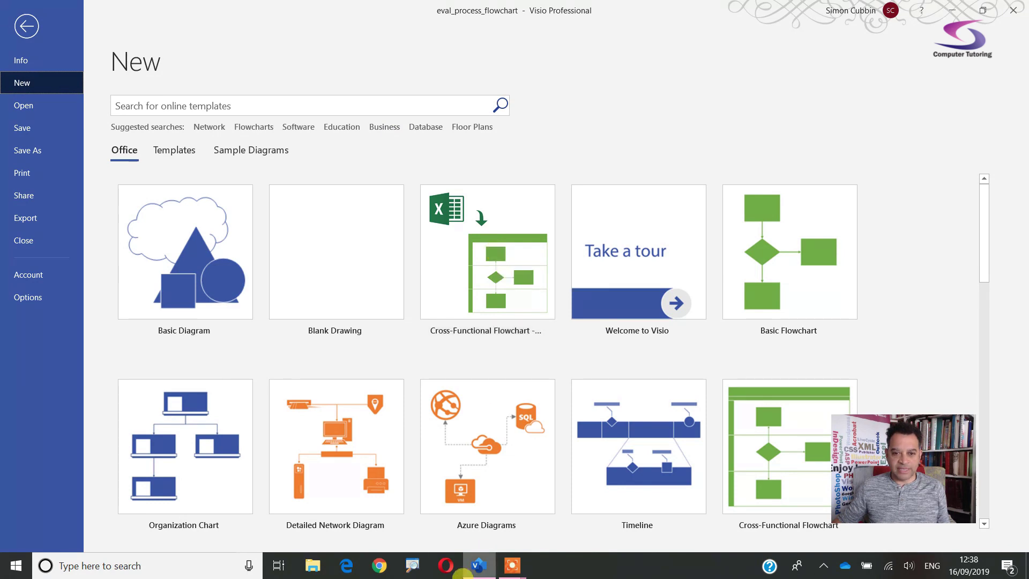
pyautogui.click(412, 566)
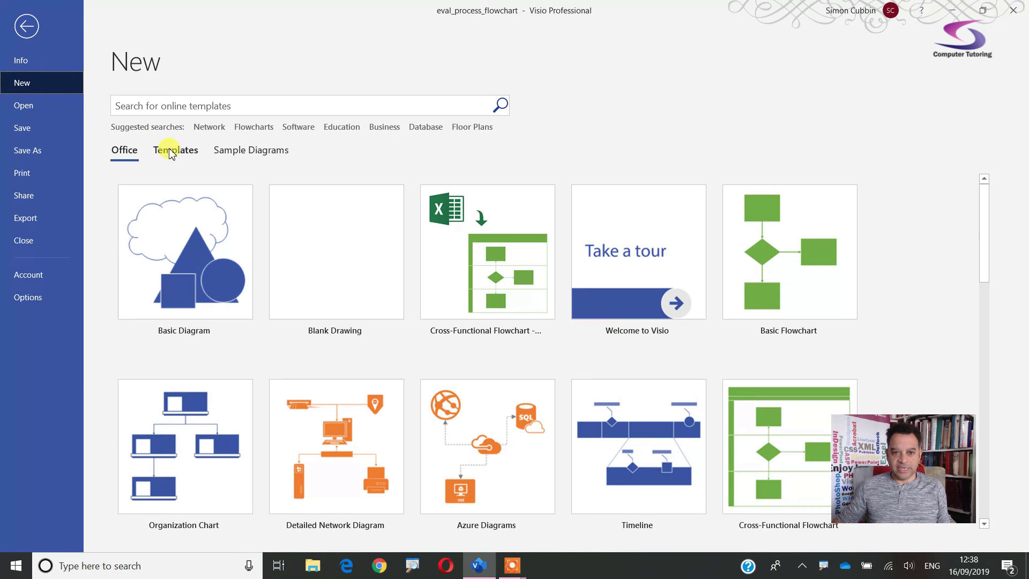
pyautogui.click(184, 151)
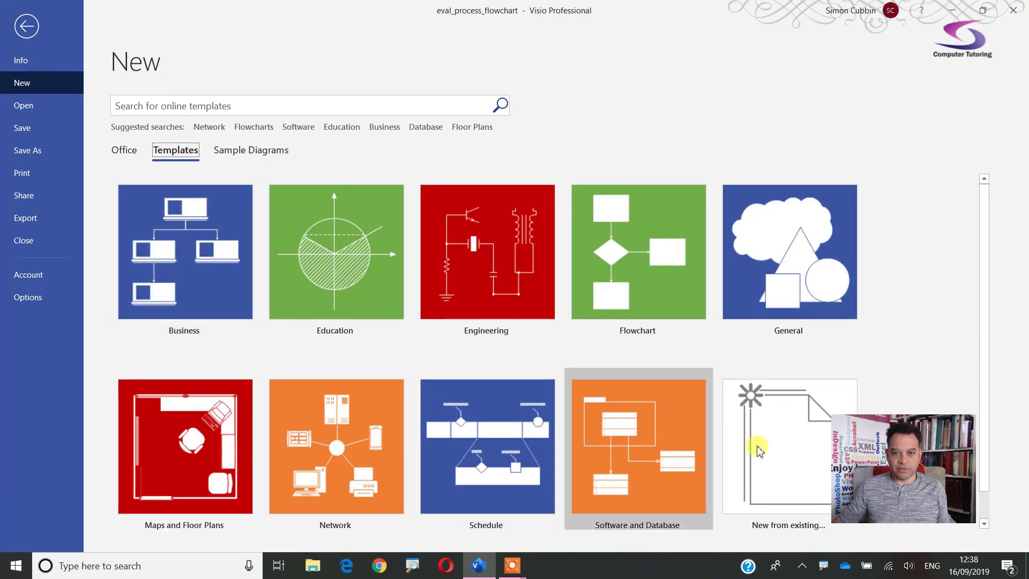
pyautogui.click(613, 264)
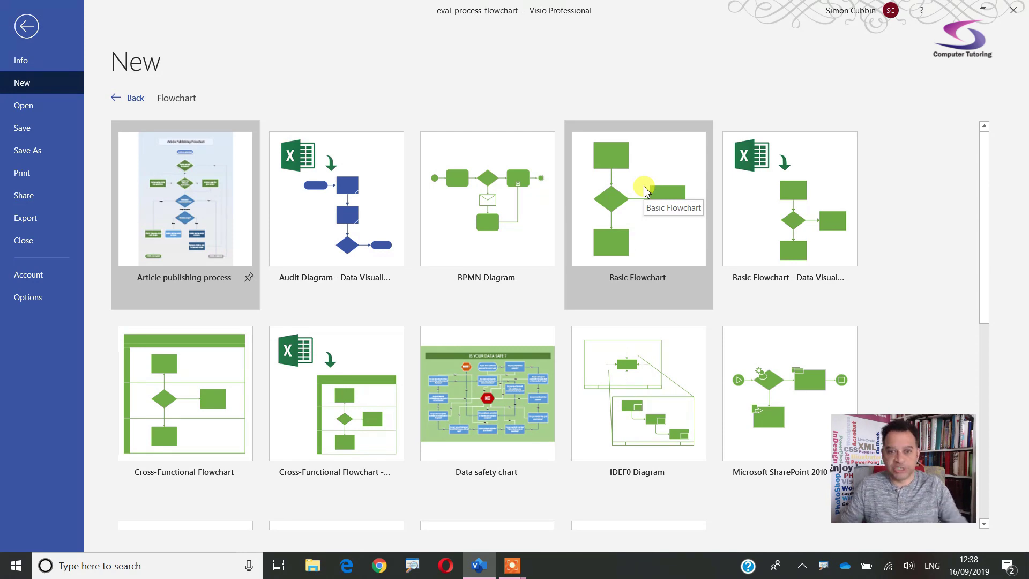
pyautogui.click(346, 385)
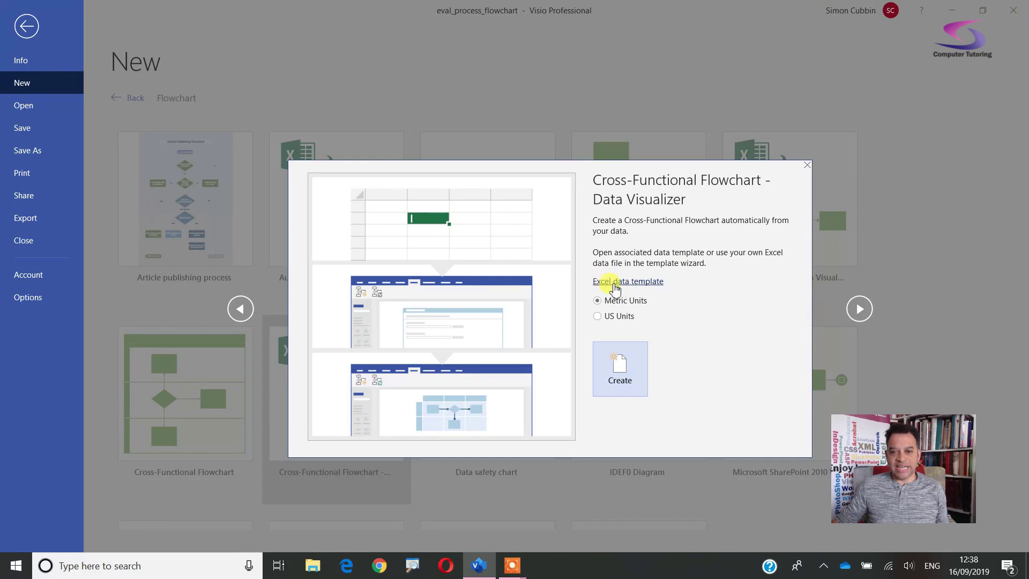
pyautogui.click(645, 284)
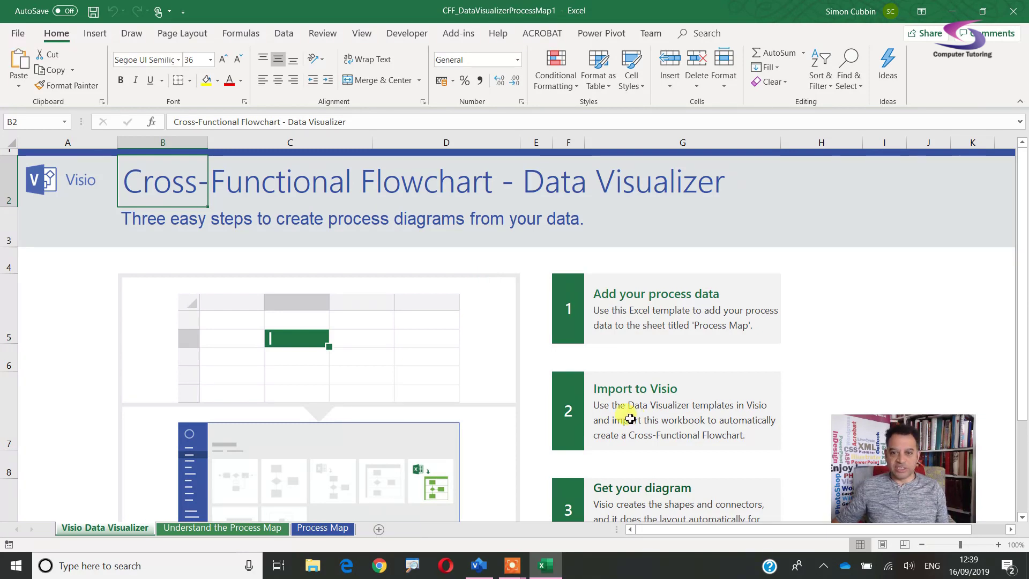
# Read the Visio Data Visualizer and Understand the Process Map sheets, then open the Process Map sheet.
pyautogui.scroll(-2, 571, 313)
pyautogui.scroll(3, 612, 369)
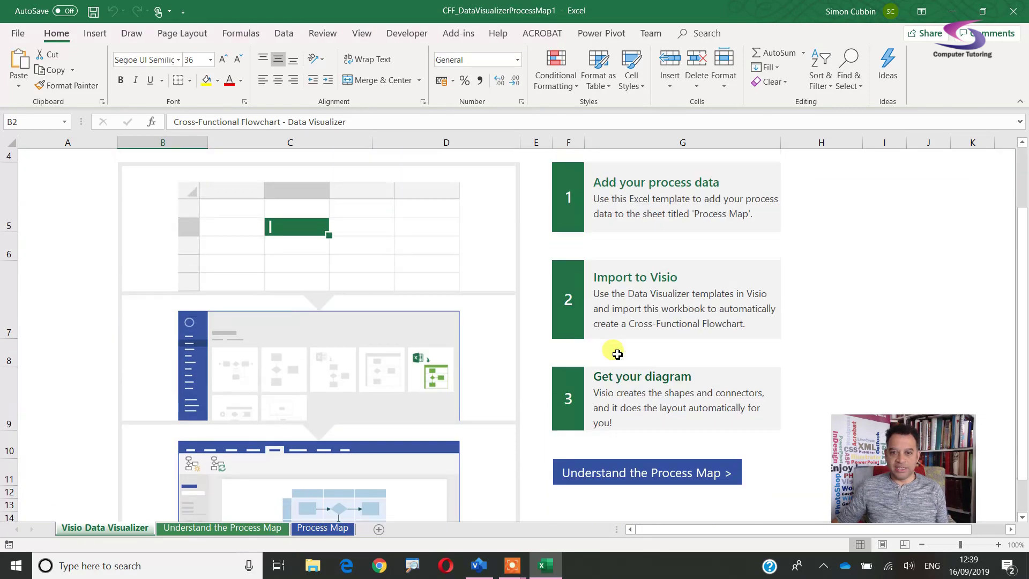
pyautogui.click(597, 488)
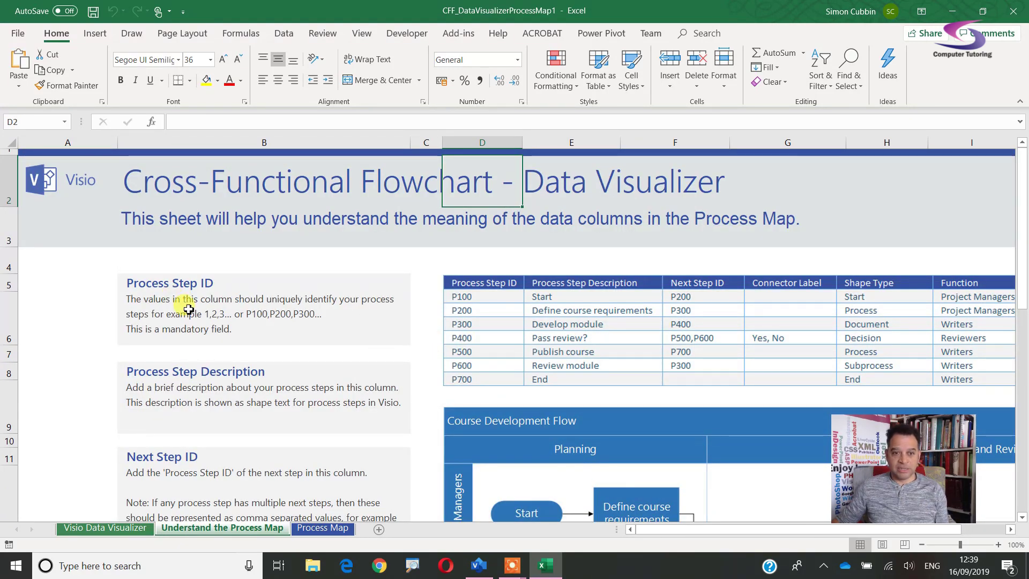
pyautogui.scroll(-2, 188, 309)
pyautogui.scroll(-2, 187, 309)
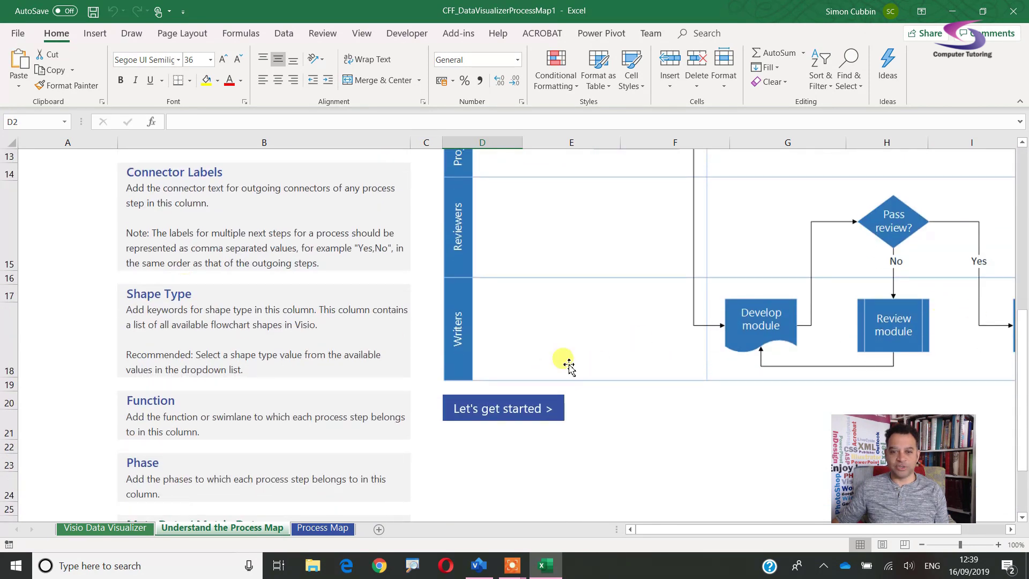
pyautogui.click(321, 530)
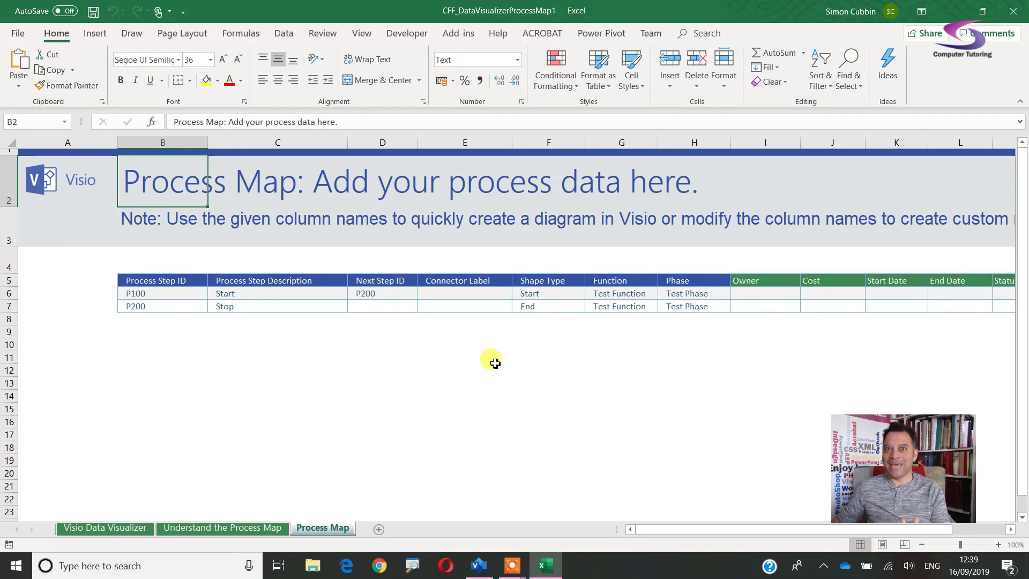
pyautogui.click(555, 294)
pyautogui.click(590, 293)
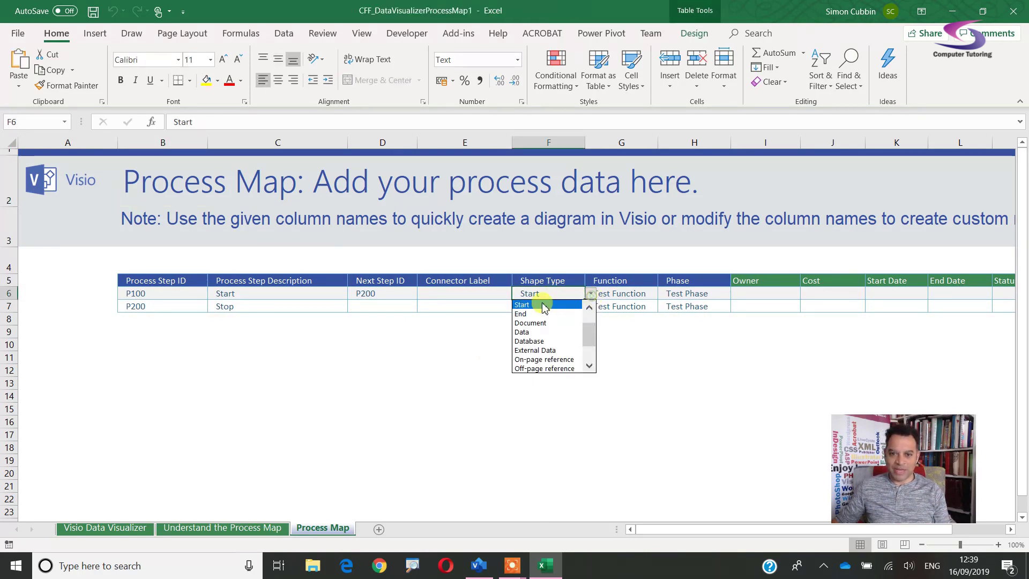
pyautogui.moveTo(586, 337); pyautogui.dragTo(597, 318)
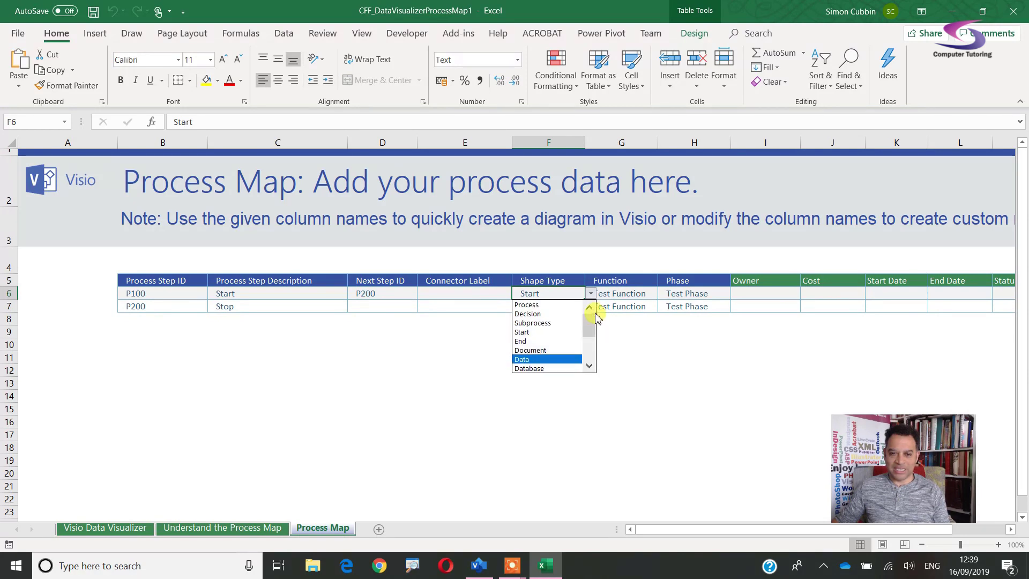
pyautogui.click(560, 293)
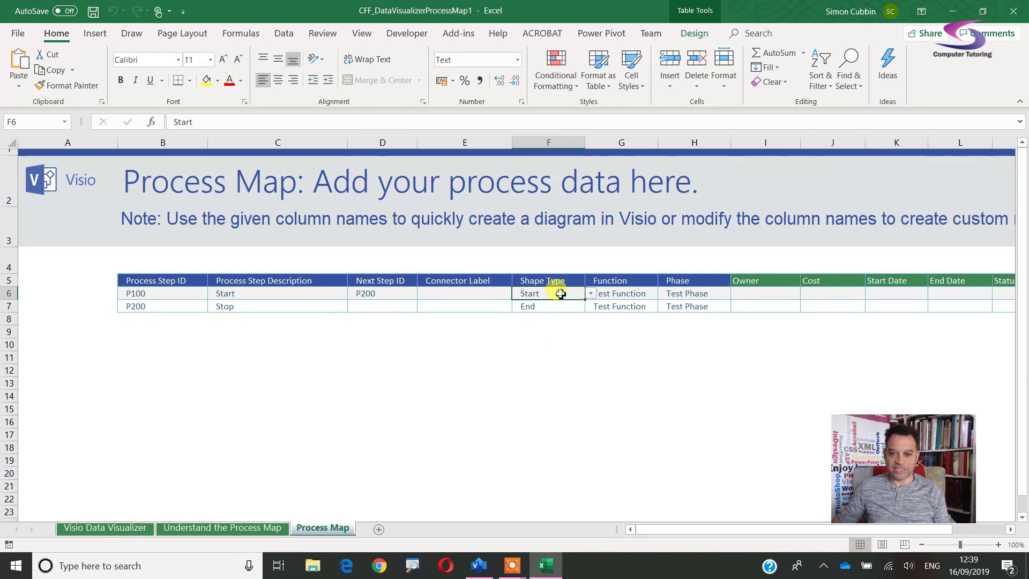
pyautogui.click(284, 34)
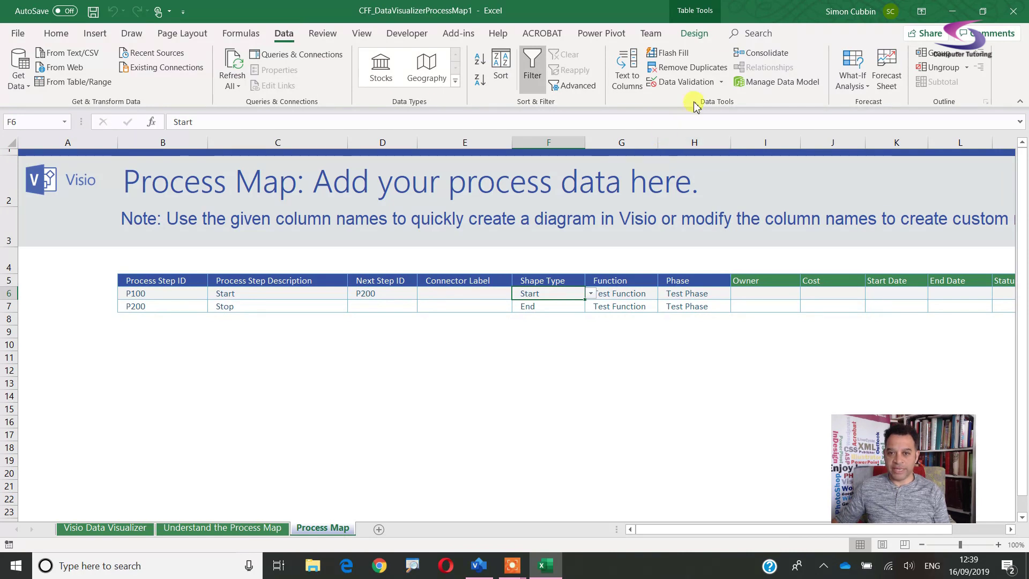
pyautogui.click(689, 82)
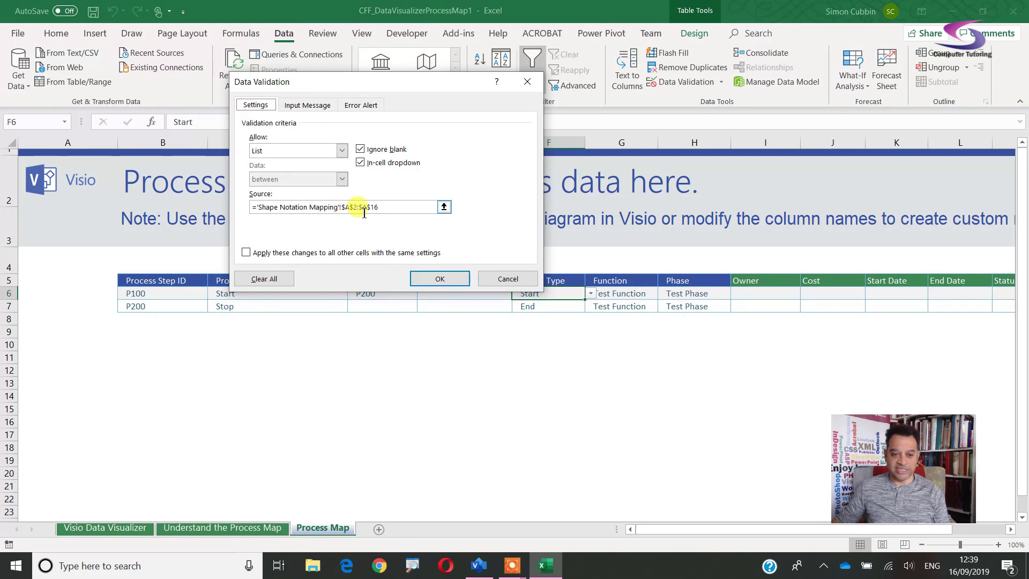
pyautogui.click(429, 276)
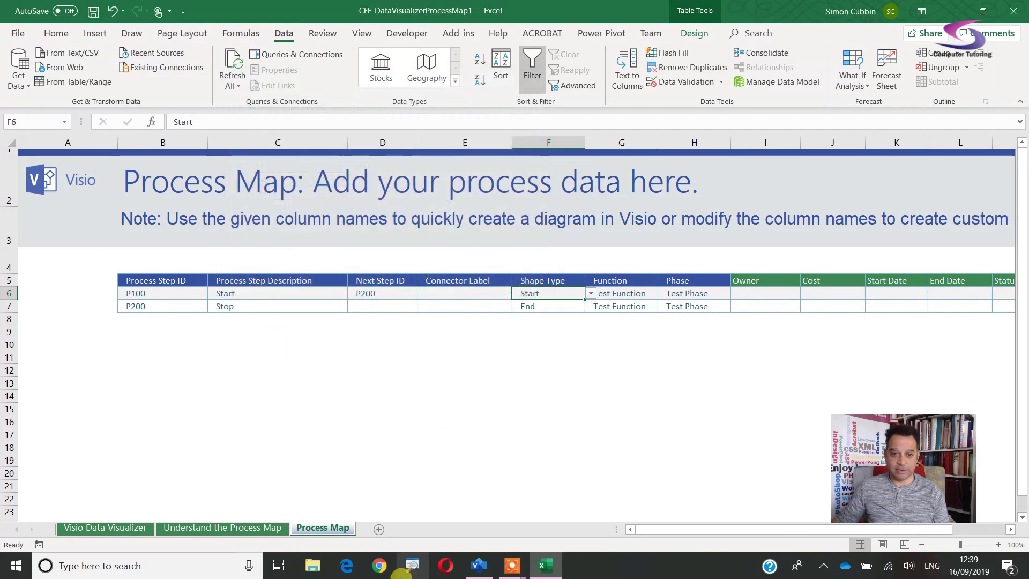
# Unhide the Shape Notation Mapping sheet.
pyautogui.rightClick(333, 528)
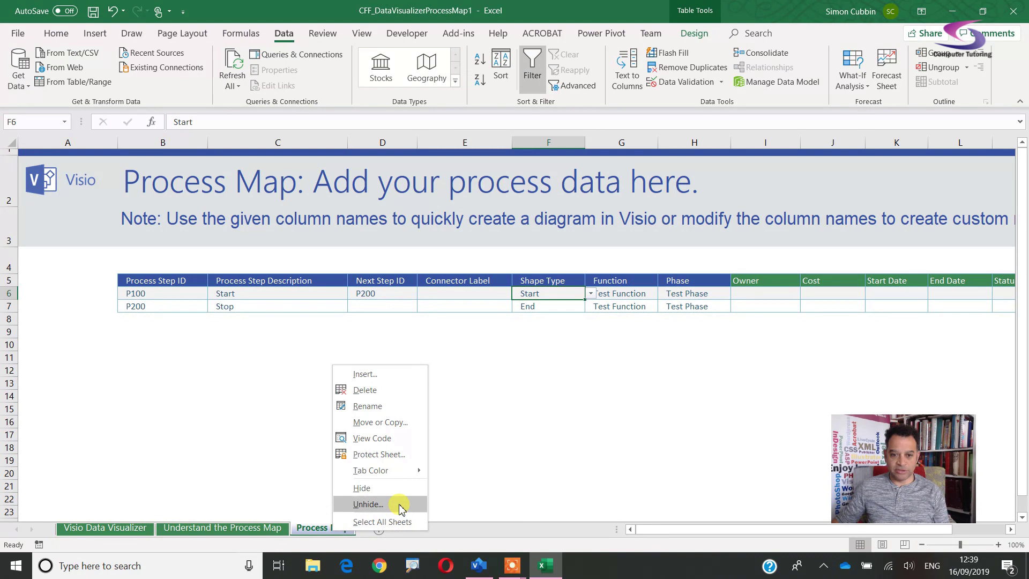
pyautogui.click(368, 504)
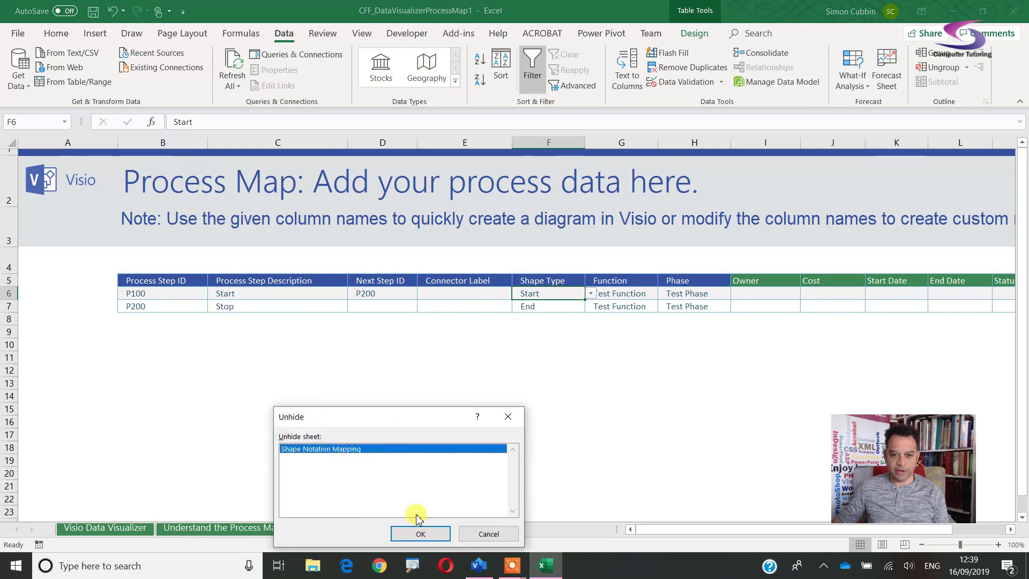
pyautogui.click(415, 533)
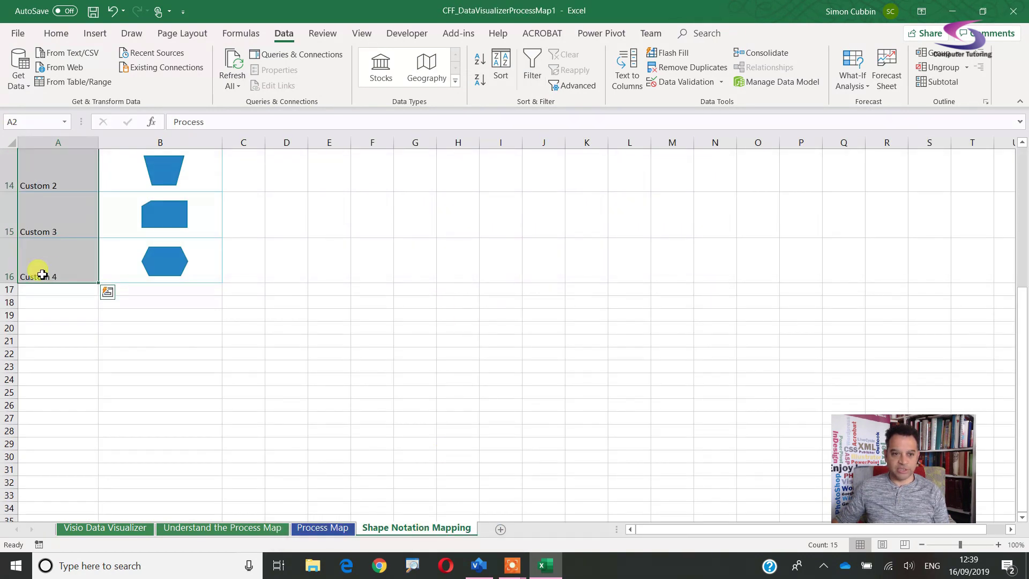
# Scroll through the shape names and their representations, then go back to the Process Map sheet.
pyautogui.scroll(5, 197, 349)
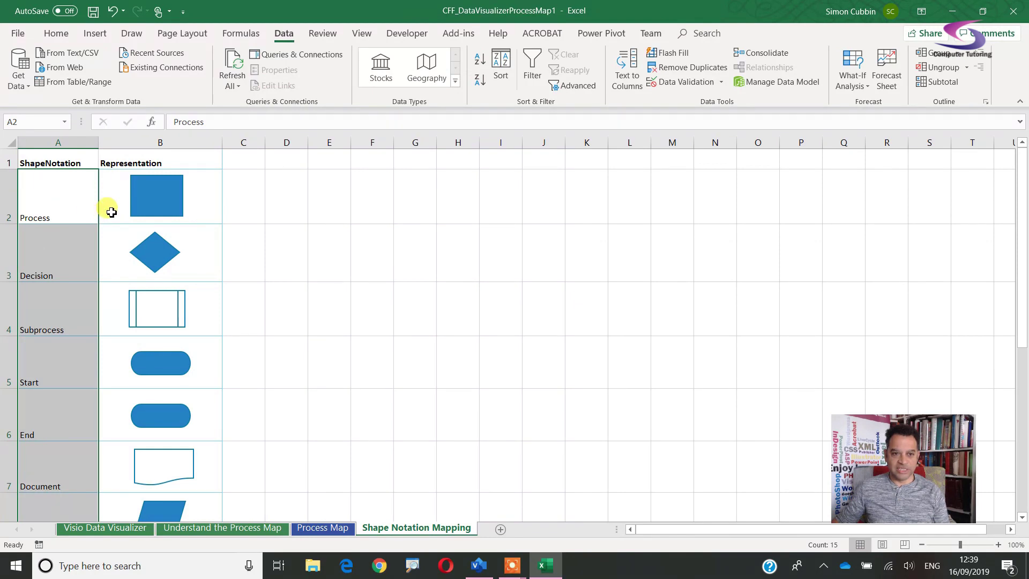
pyautogui.scroll(-1, 69, 271)
pyautogui.scroll(-2, 72, 261)
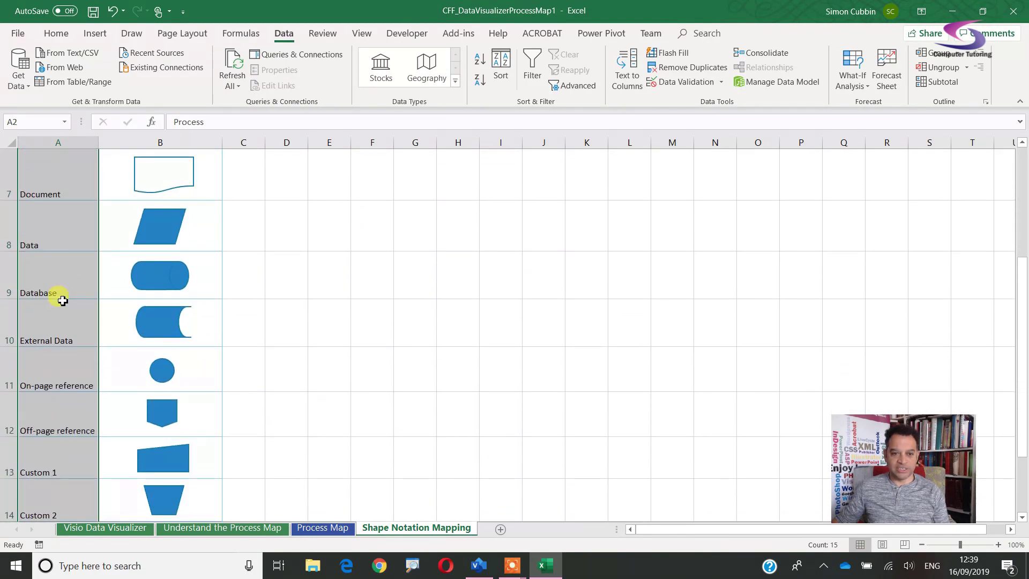
pyautogui.scroll(-1, 75, 364)
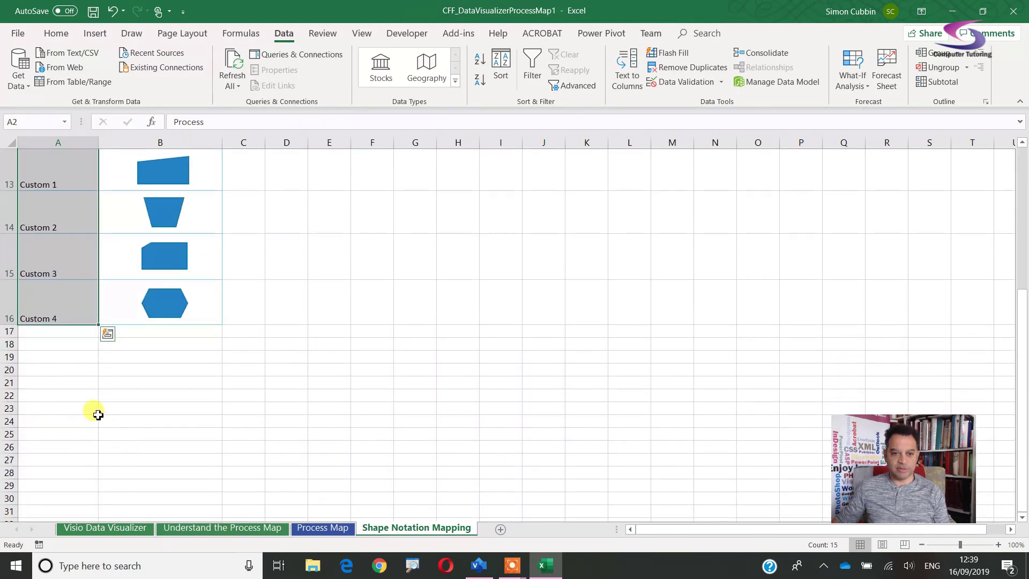
pyautogui.scroll(1, 98, 409)
pyautogui.scroll(1, 102, 402)
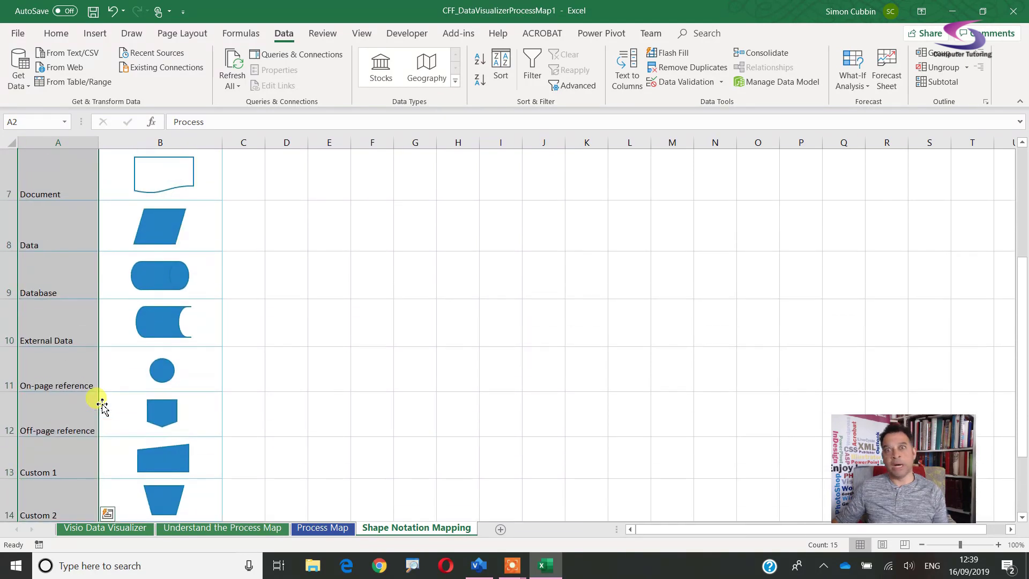
pyautogui.scroll(2, 102, 397)
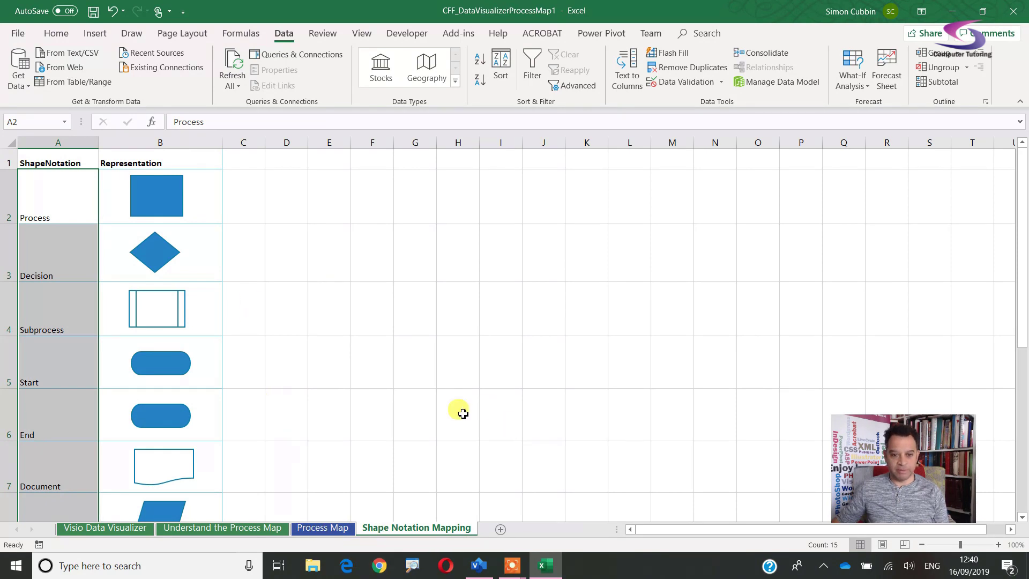
pyautogui.click(338, 529)
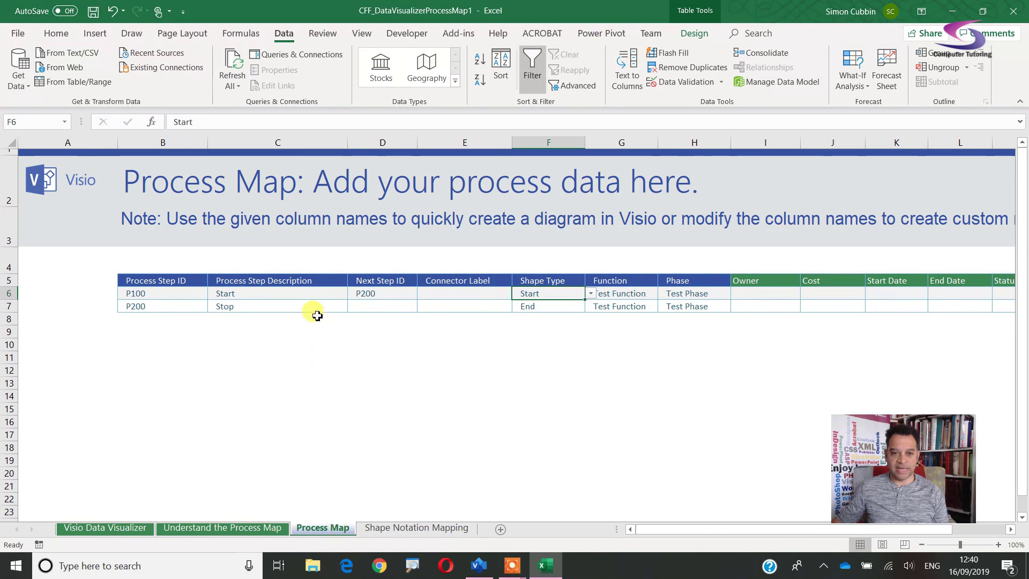
# Select cell C6 in the Process Map table and show the Table Tools Design tab.
pyautogui.click(313, 296)
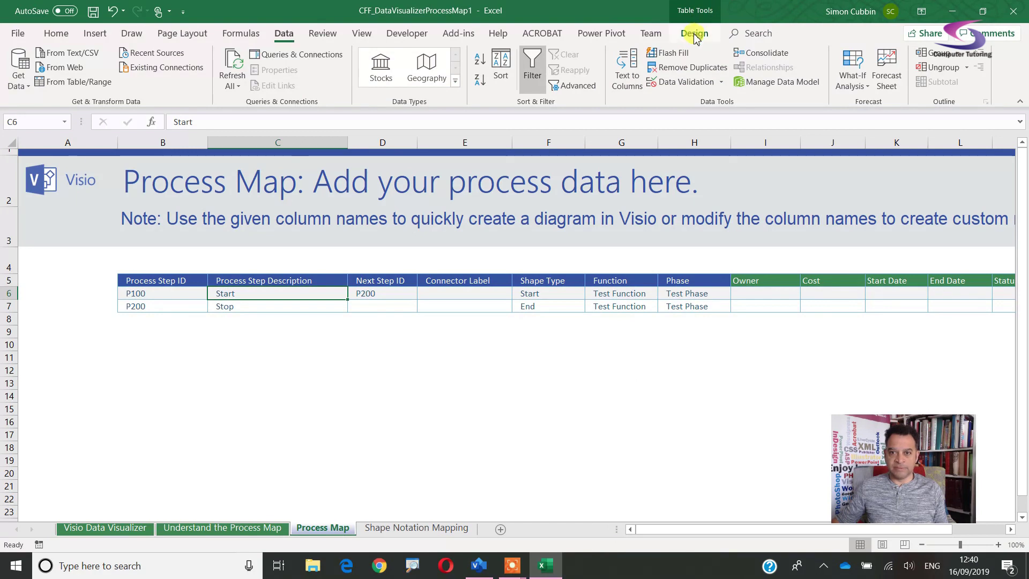
pyautogui.click(689, 67)
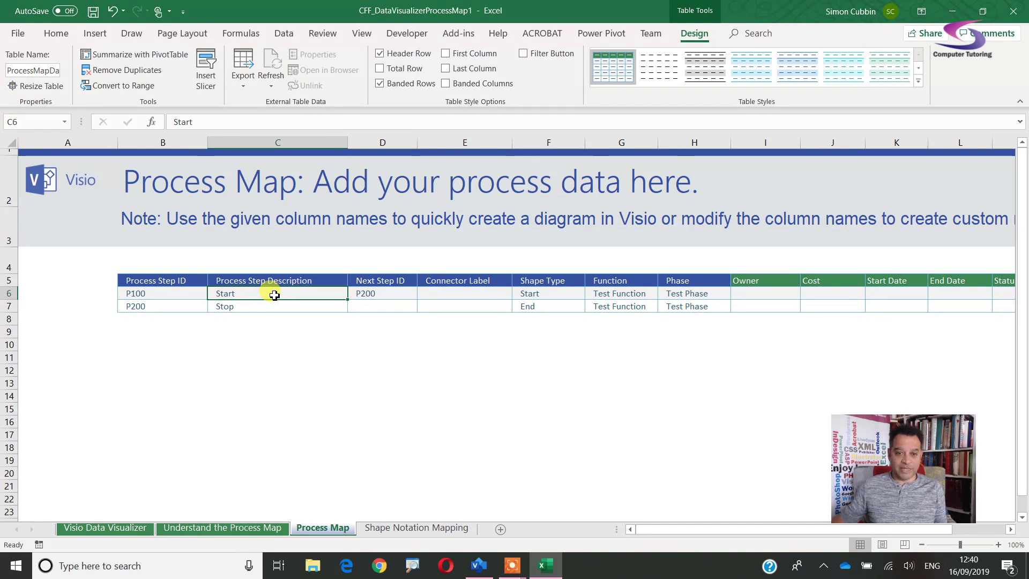
# Describe P100 as 'Eval Form Received' and P200 as 'Eval Form Read', then add a new table row.
pyautogui.write('E')
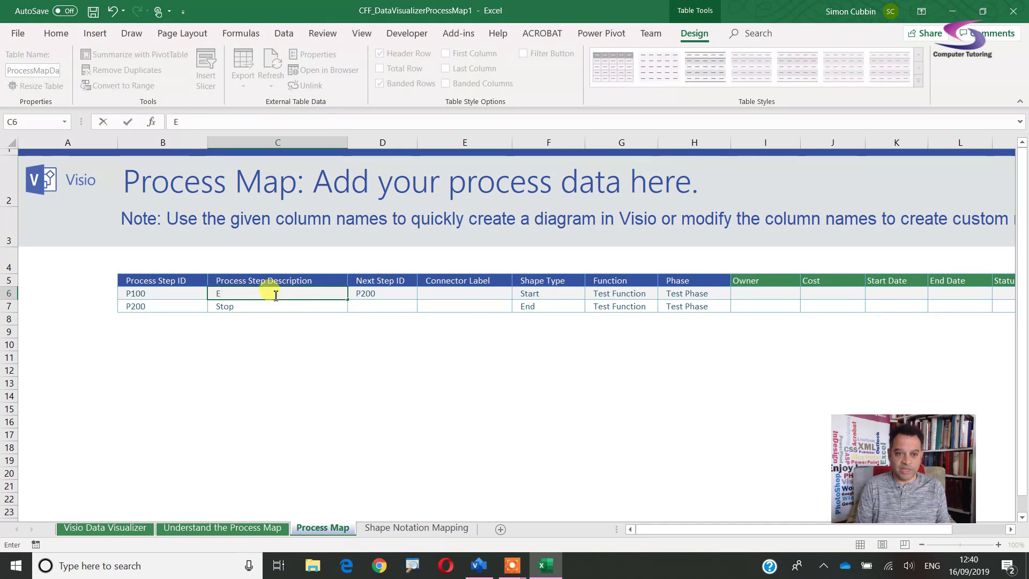
pyautogui.write('val Fo')
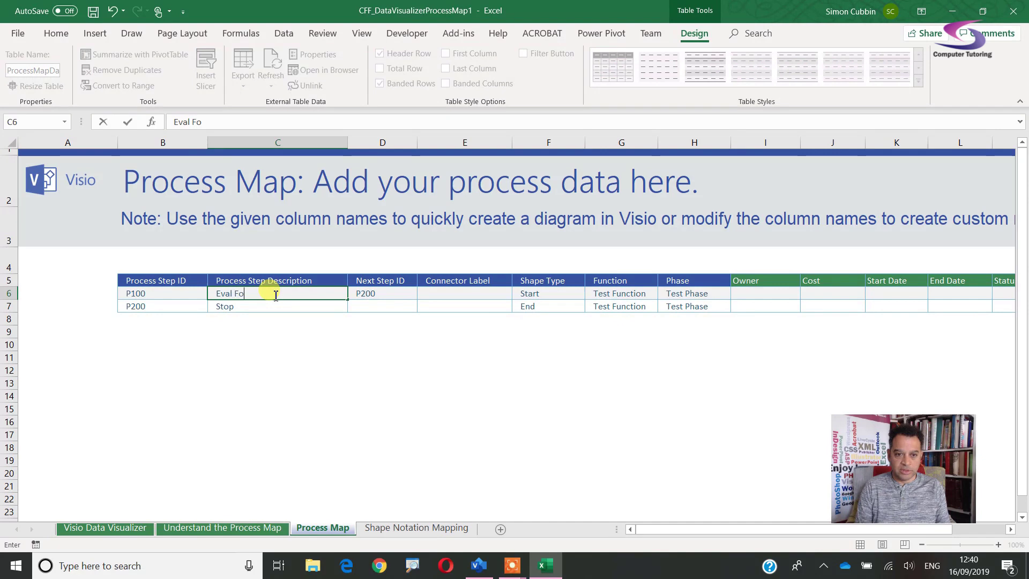
pyautogui.write('rm Received')
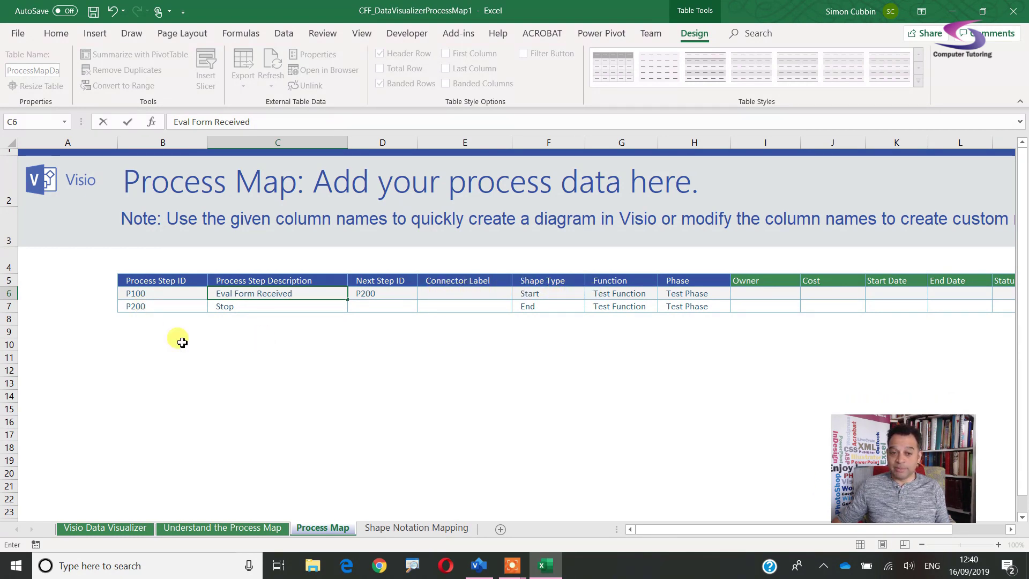
pyautogui.click(275, 307)
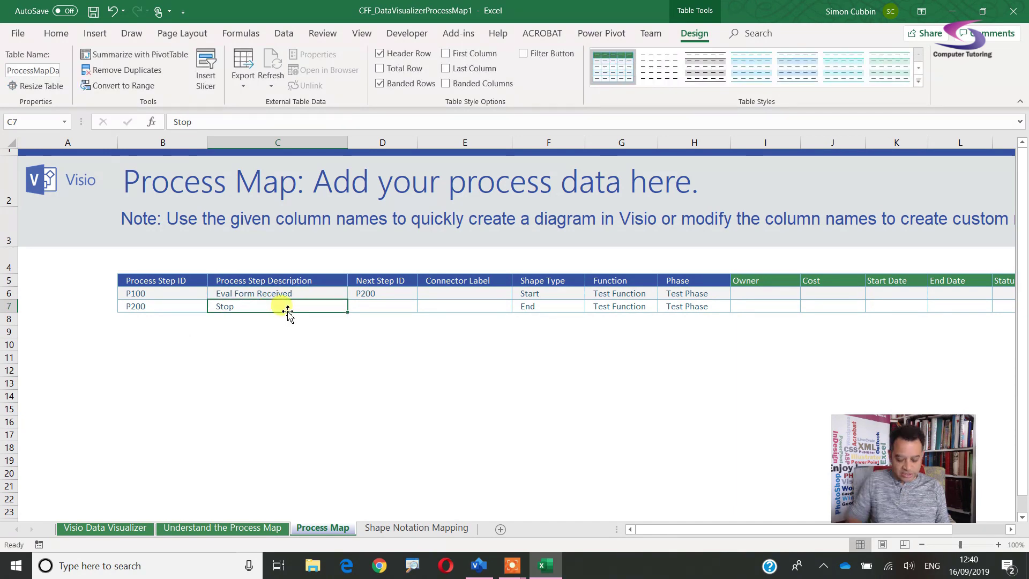
pyautogui.write('P')
pyautogui.press('BackSpace')
pyautogui.write('Eval Form ')
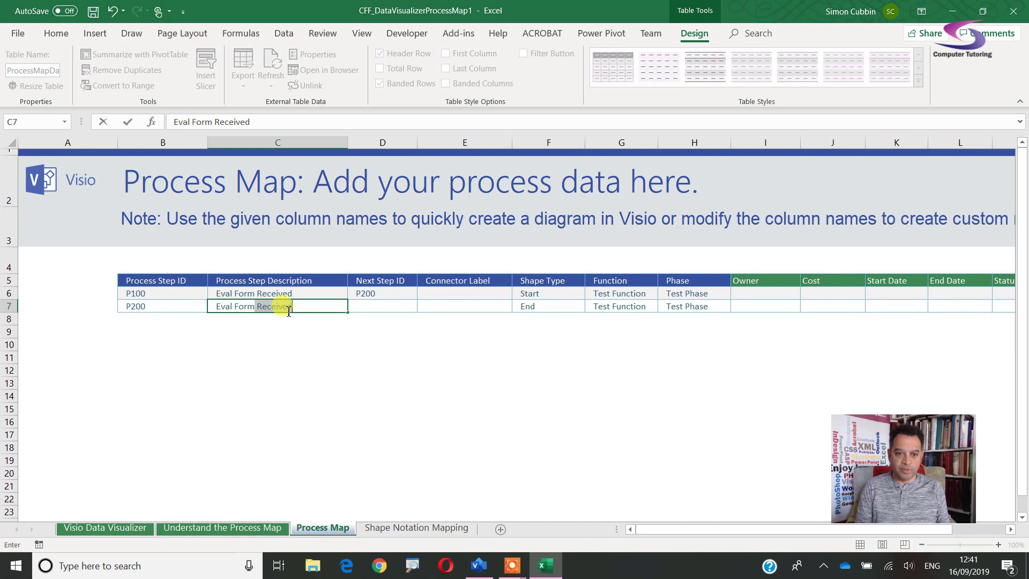
pyautogui.write('Read')
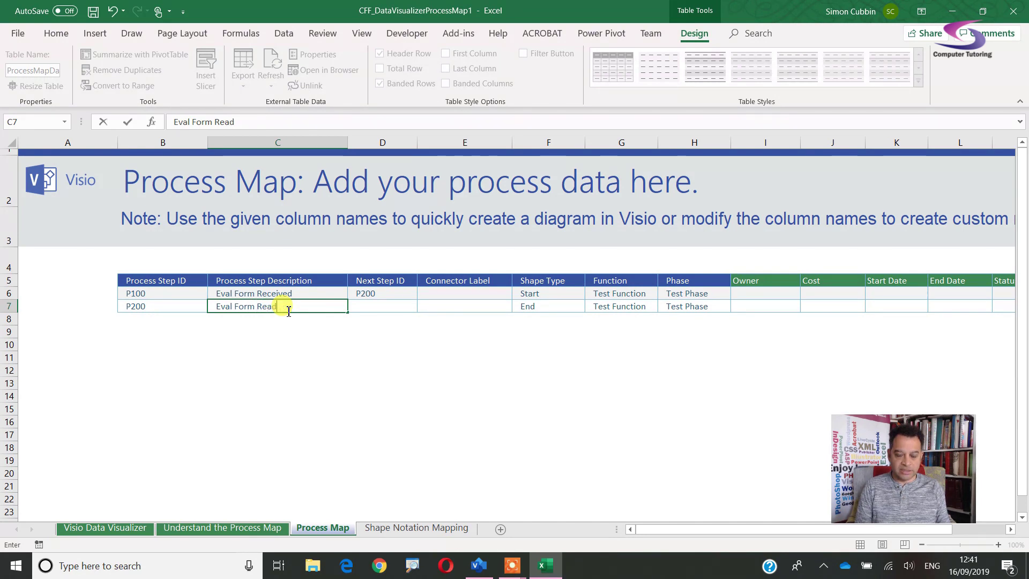
pyautogui.press('Tab')
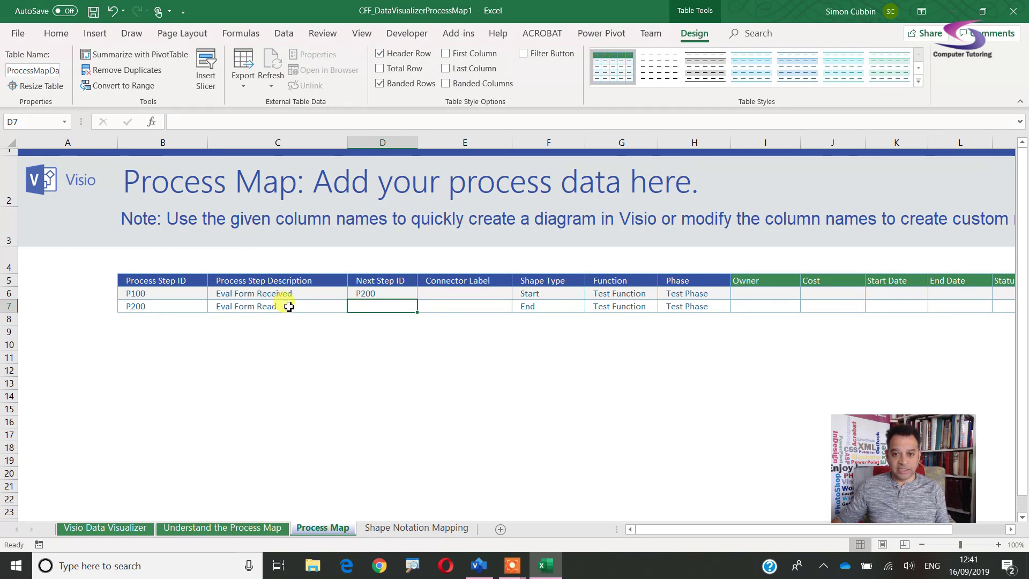
pyautogui.press('Right')
pyautogui.press('Right')
pyautogui.press('Right')
pyautogui.press('Right')
pyautogui.press('Right')
pyautogui.press('Right')
pyautogui.press('Right')
pyautogui.press('Right')
pyautogui.press('Right')
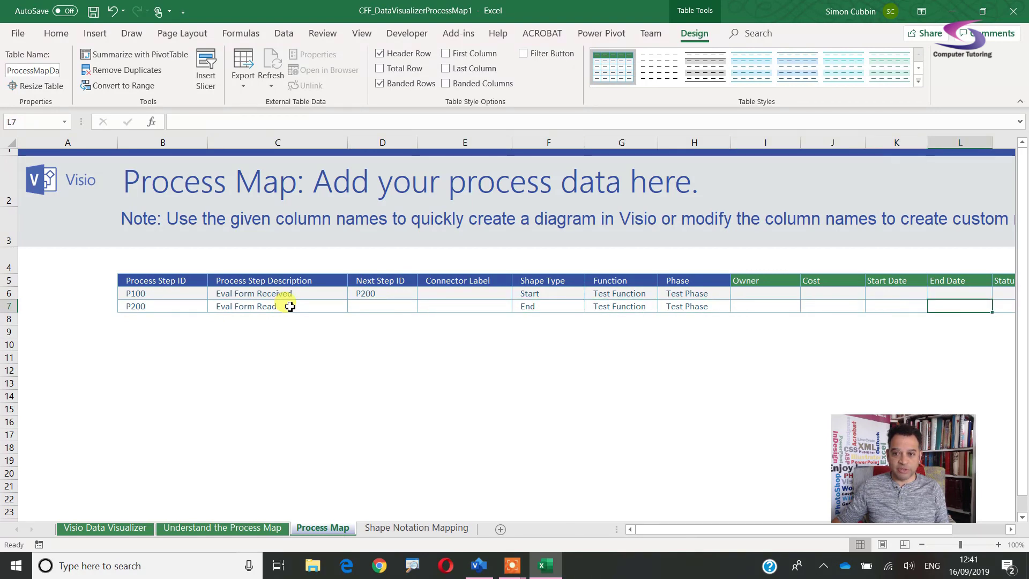
pyautogui.press('Tab')
pyautogui.press('Tab')
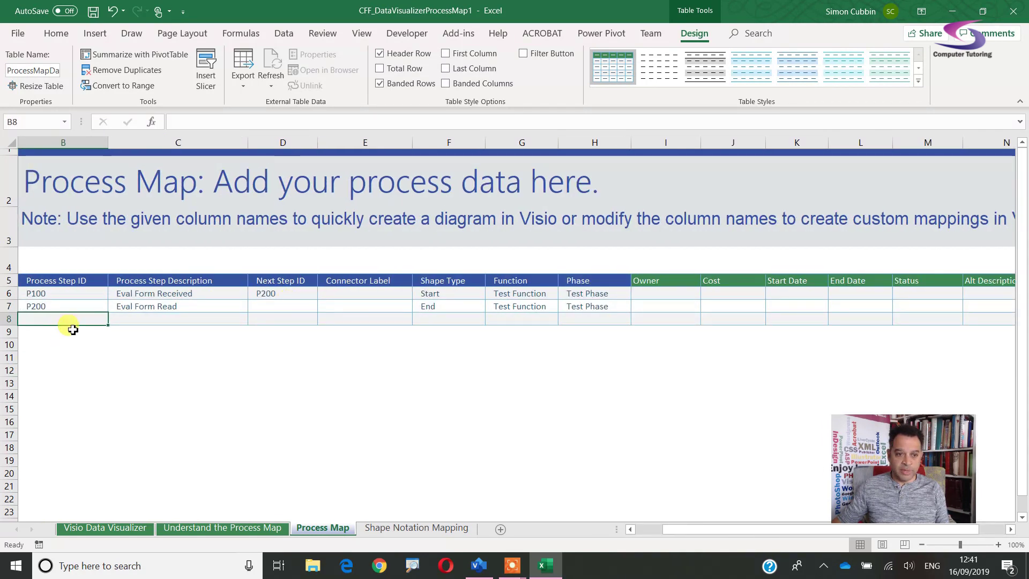
# Add step P300 described as 'Results?' with shape type Decision.
pyautogui.write('P3')
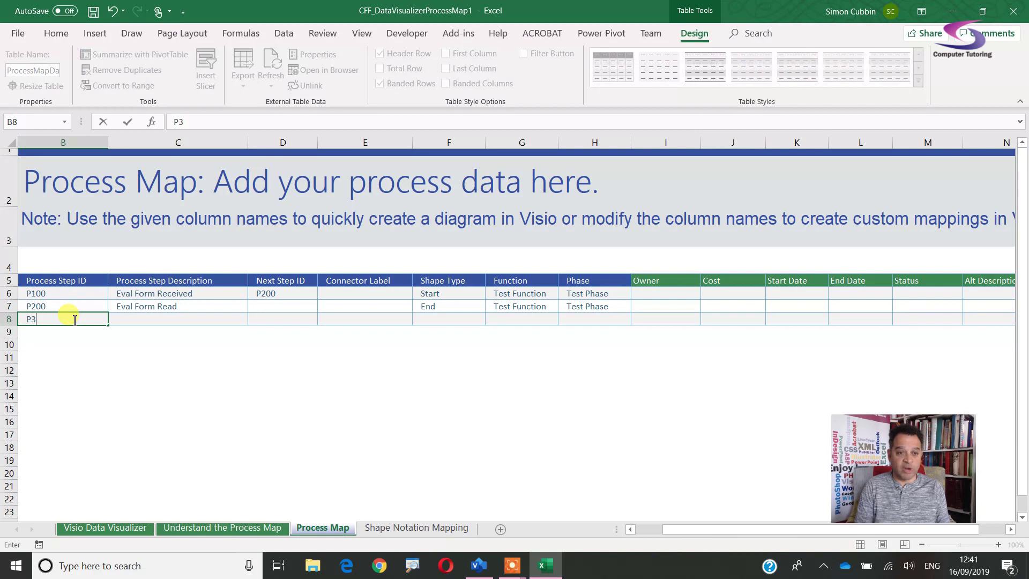
pyautogui.write('00')
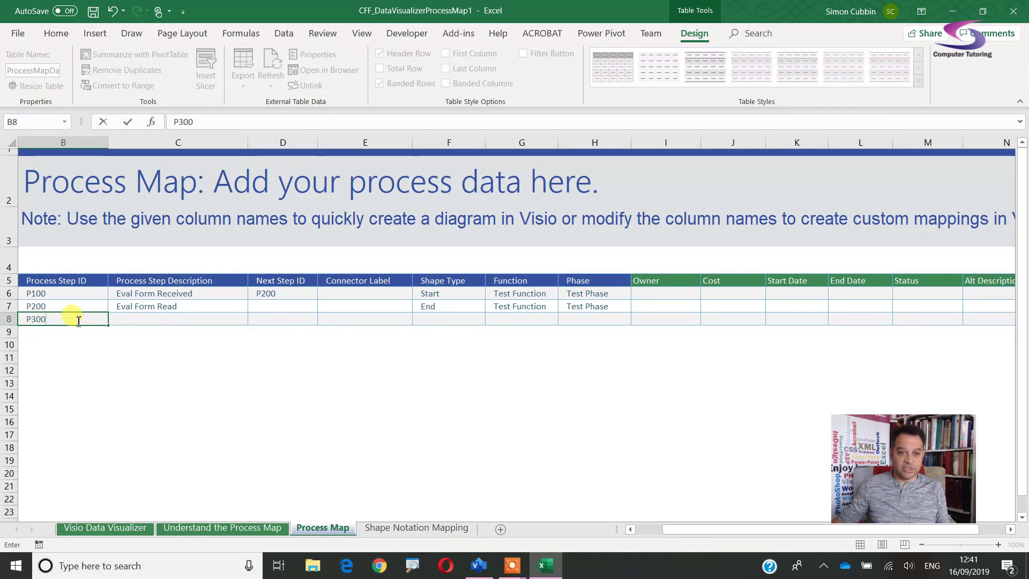
pyautogui.rightClick(154, 316)
pyautogui.moveTo(239, 344)
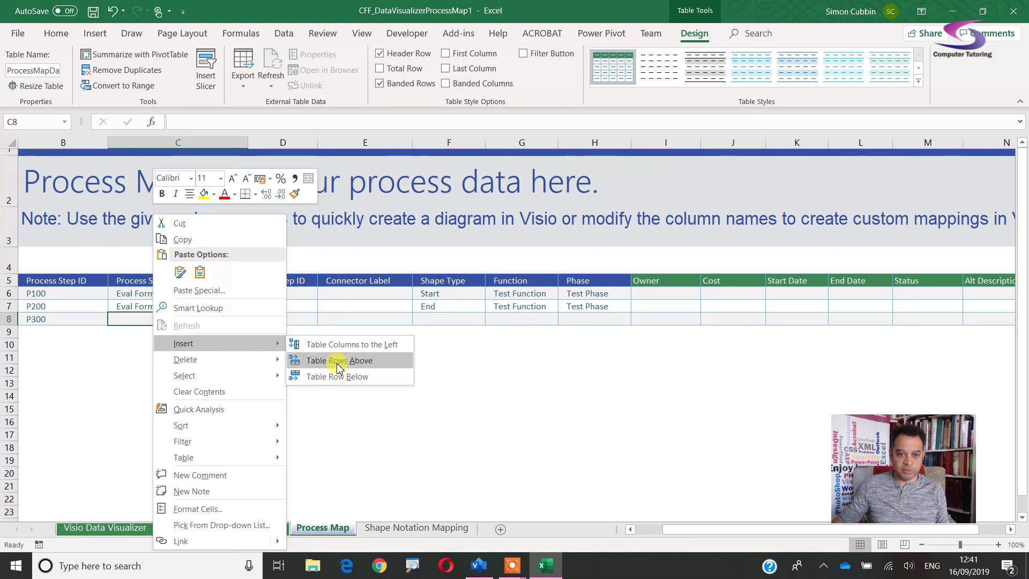
pyautogui.click(135, 319)
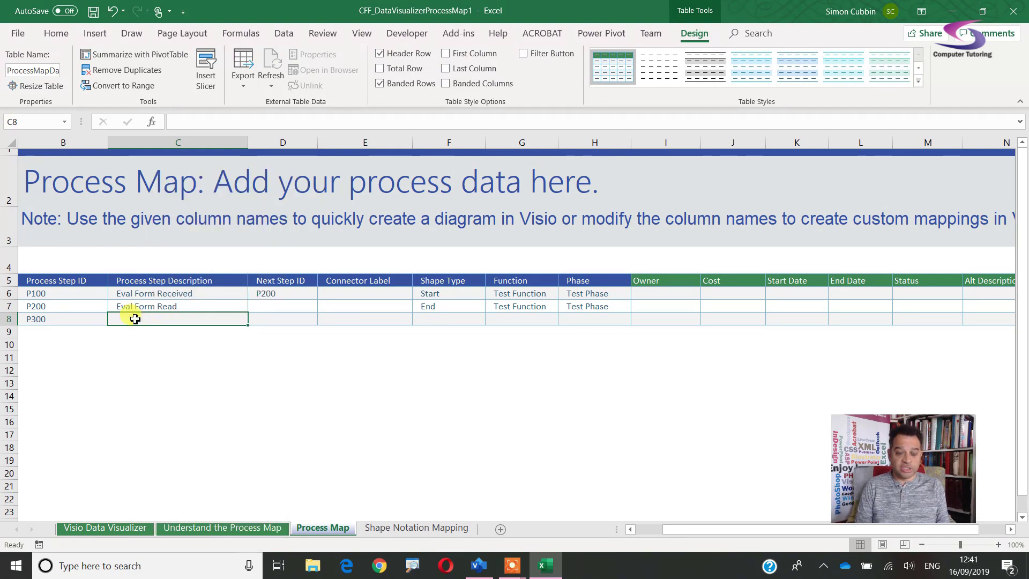
pyautogui.write('Results?')
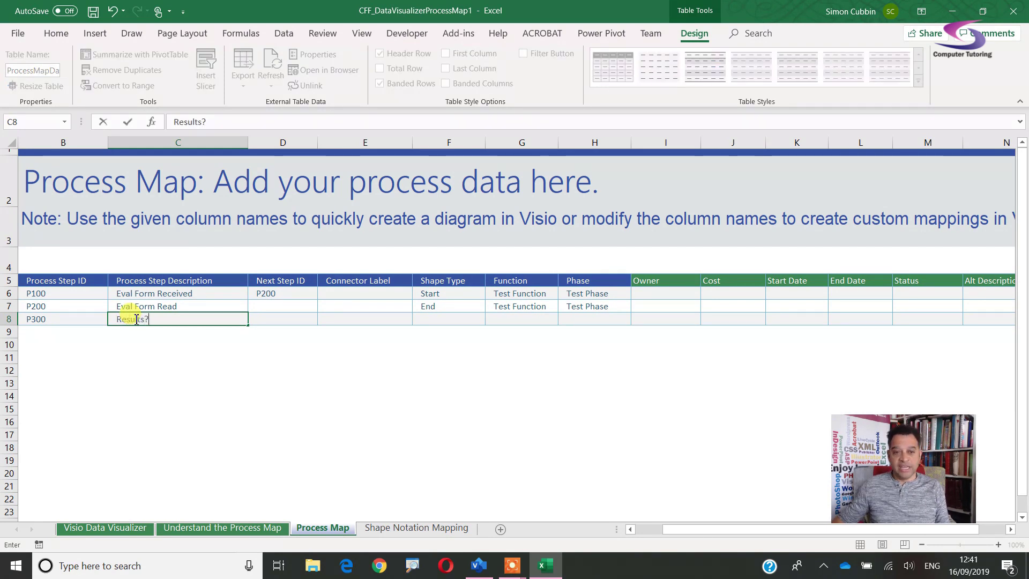
pyautogui.click(478, 322)
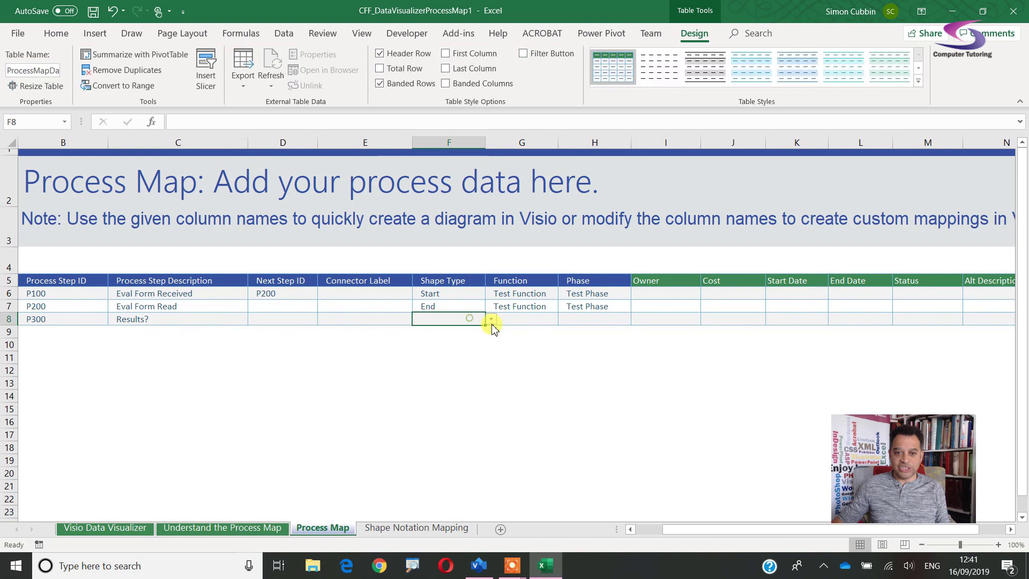
pyautogui.click(490, 319)
pyautogui.click(448, 341)
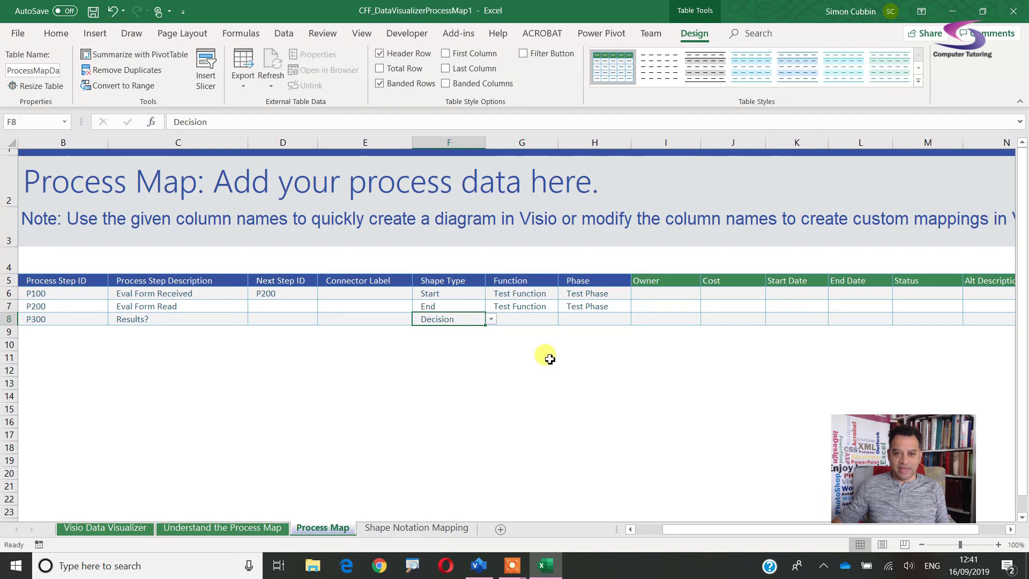
# Give P300 next steps P400,P500 and connector labels Positive,Negative.
pyautogui.click(274, 319)
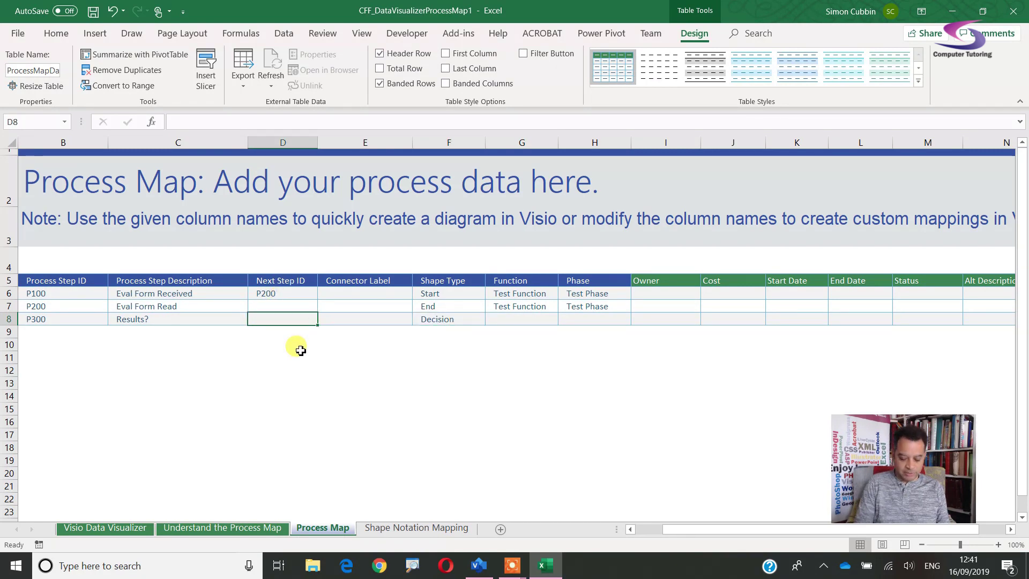
pyautogui.write('P400,P500')
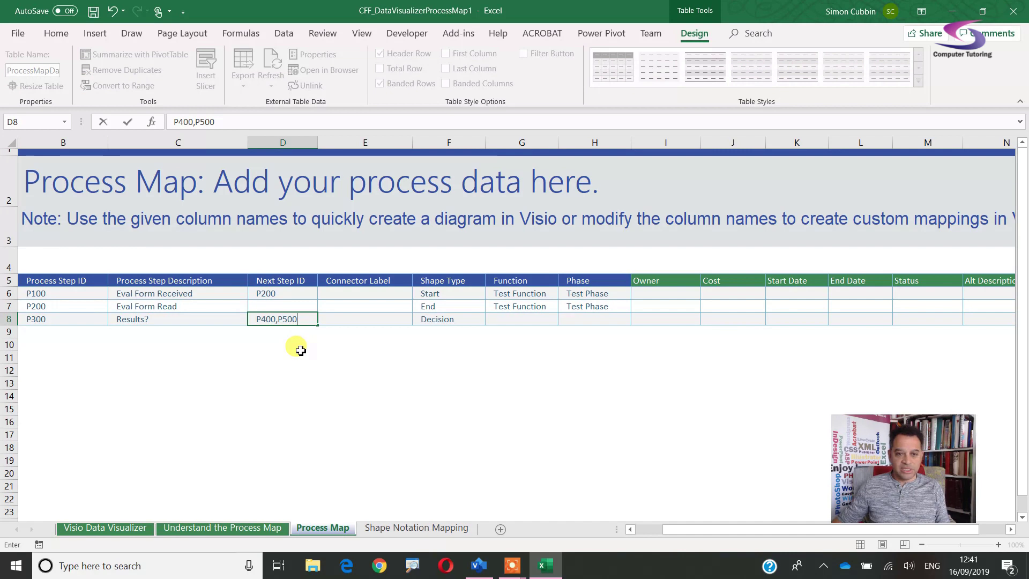
pyautogui.click(327, 319)
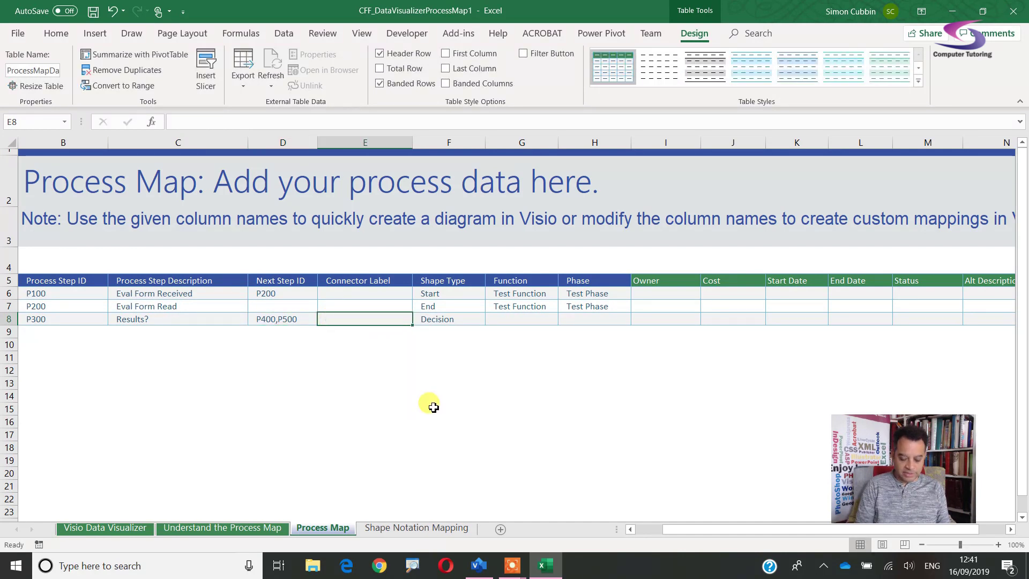
pyautogui.write('Positive,Negative')
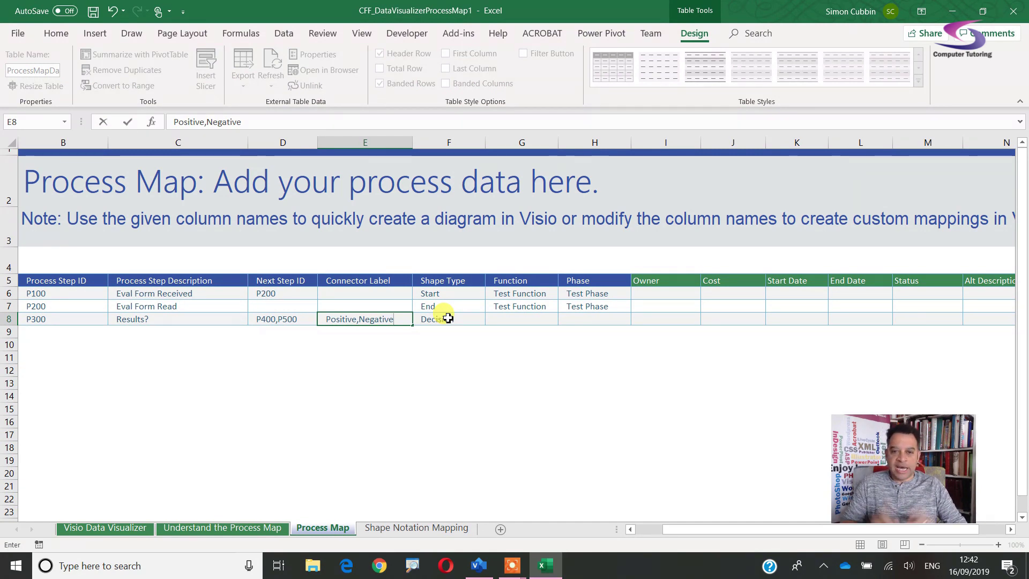
pyautogui.click(517, 293)
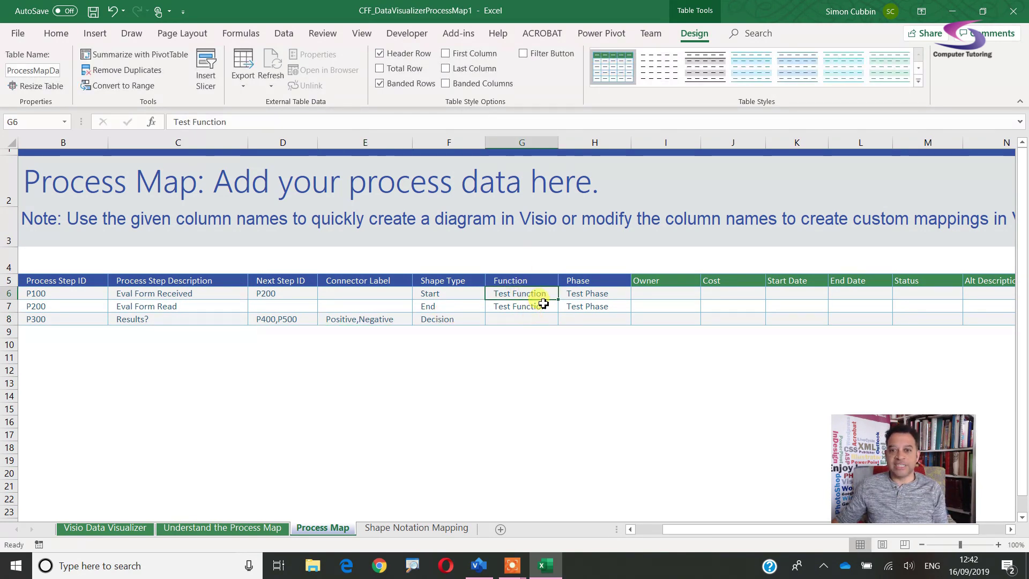
# Enter 'First' as the Phase for steps P100 and P200.
pyautogui.click(598, 294)
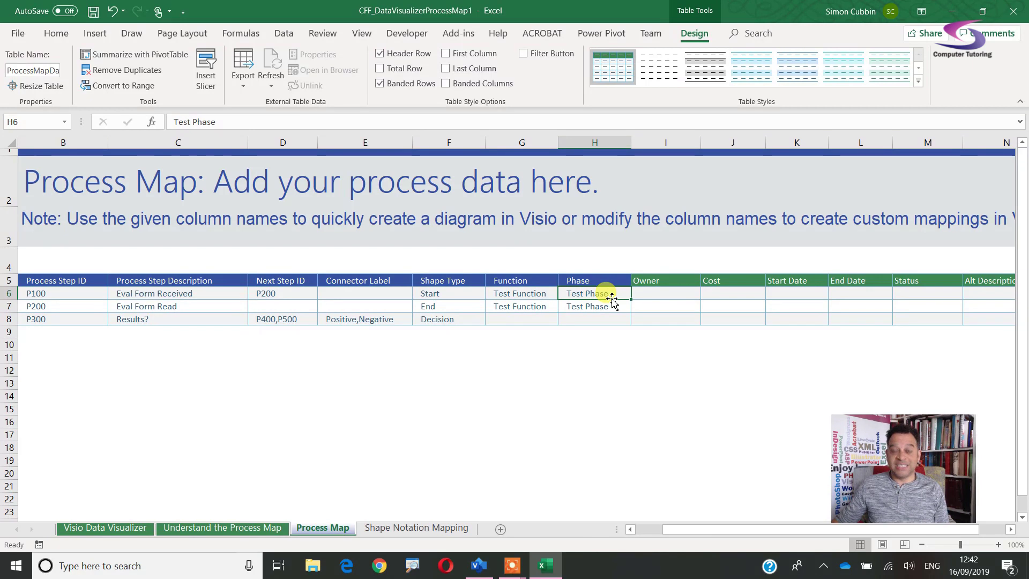
pyautogui.write('First')
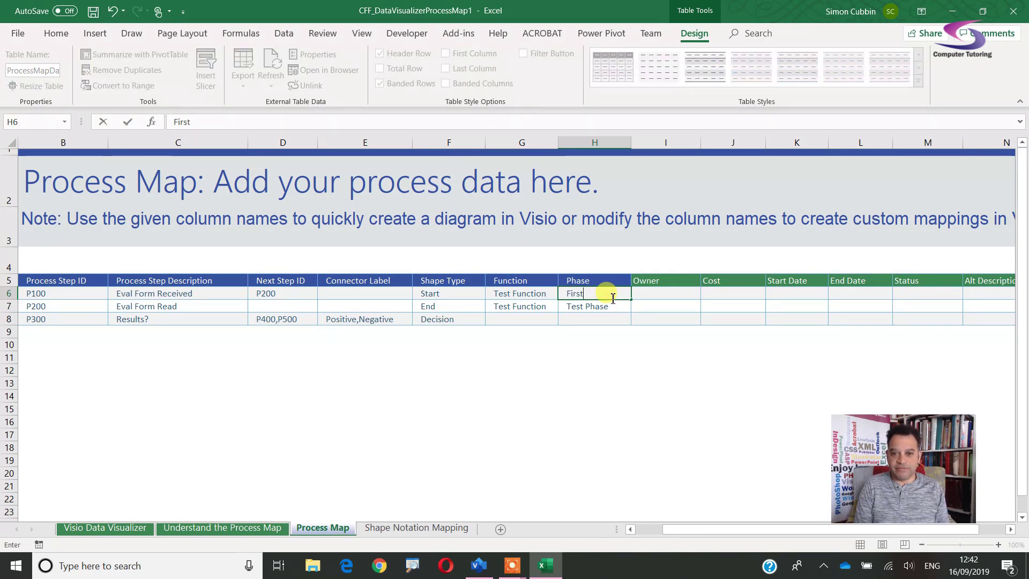
pyautogui.press('Return')
pyautogui.write('Second')
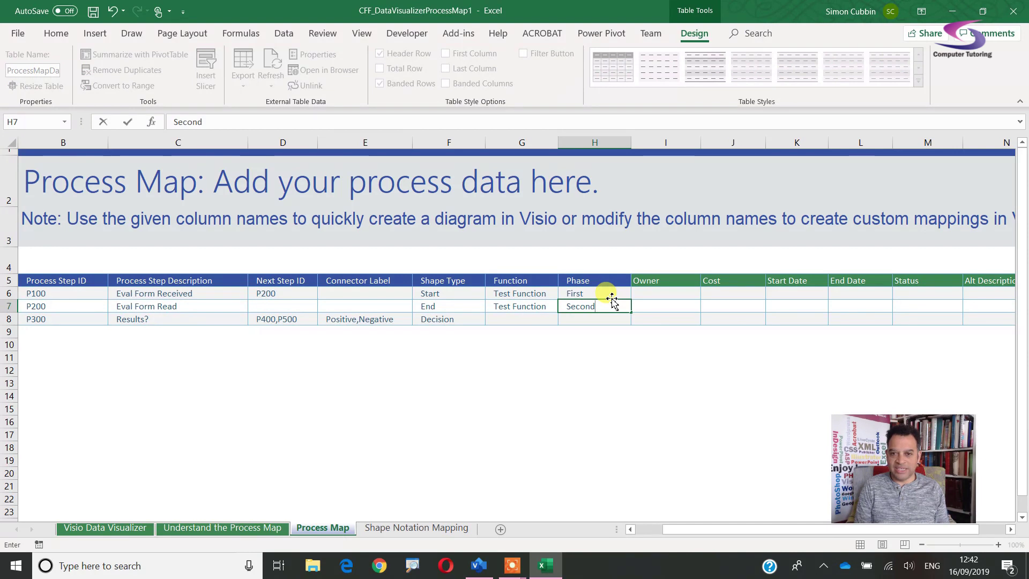
pyautogui.press('BackSpace')
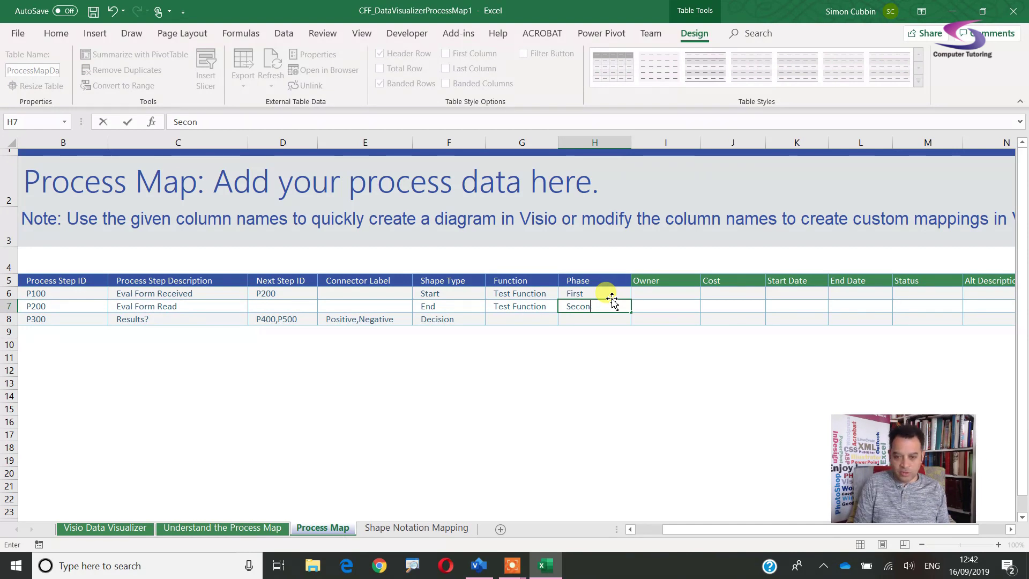
pyautogui.press('BackSpace')
pyautogui.press('BackSpace')
pyautogui.write('f')
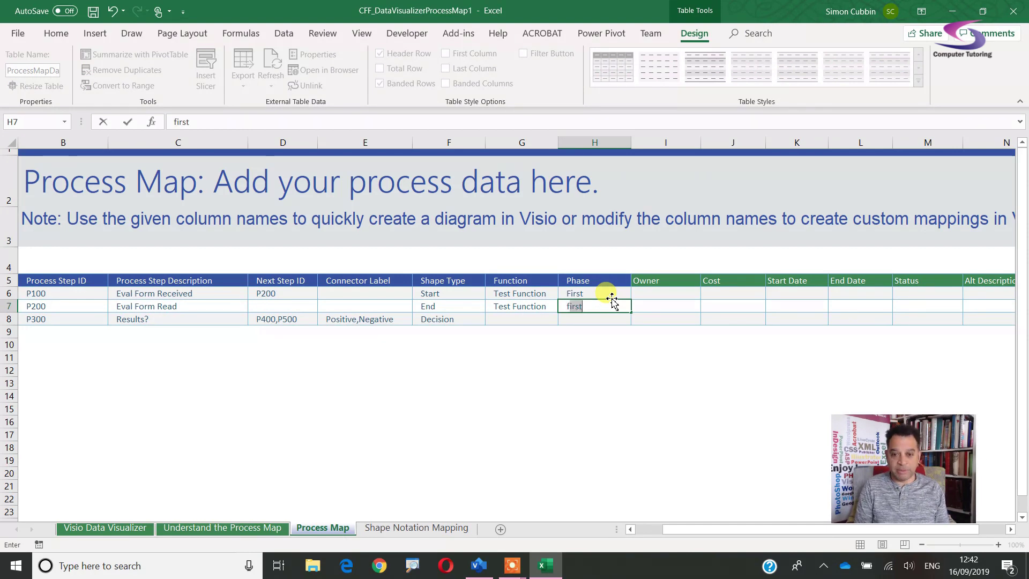
pyautogui.press('BackSpace')
pyautogui.press('BackSpace')
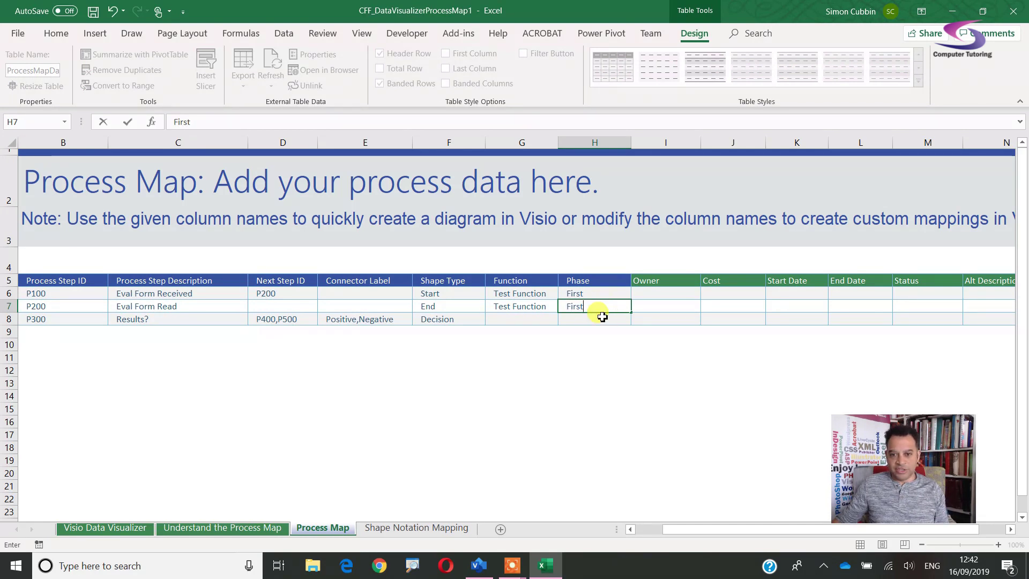
pyautogui.click(602, 317)
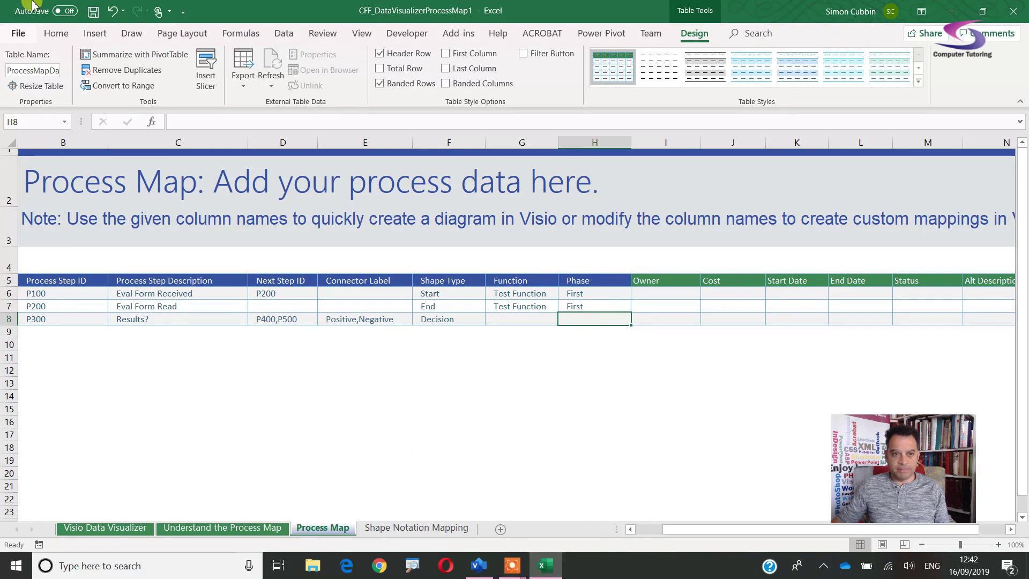
# Review the recent Evaluation form Processing workbook, then close it and the template workbook.
pyautogui.click(20, 37)
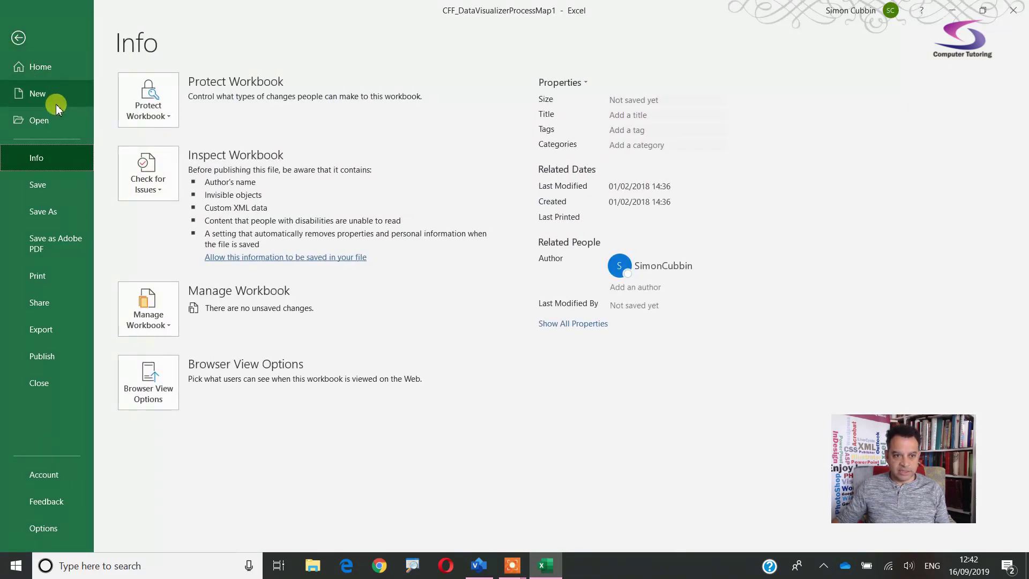
pyautogui.click(55, 120)
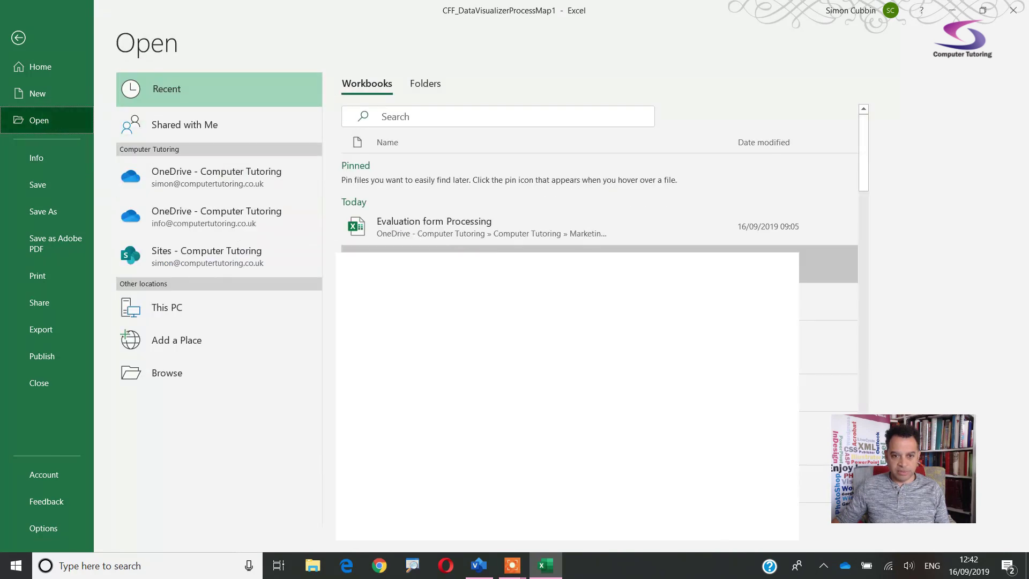
pyautogui.click(479, 242)
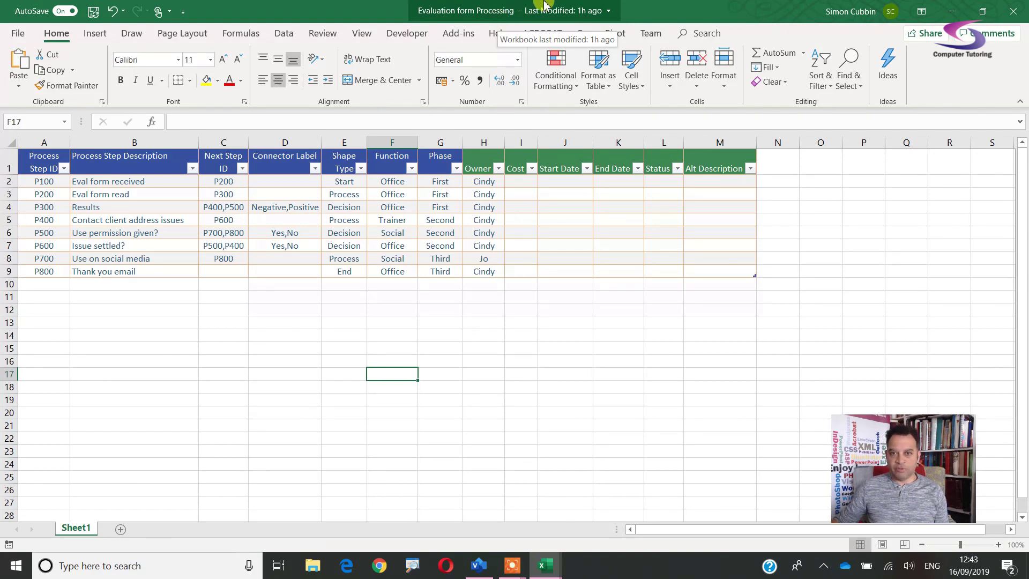
pyautogui.click(1011, 11)
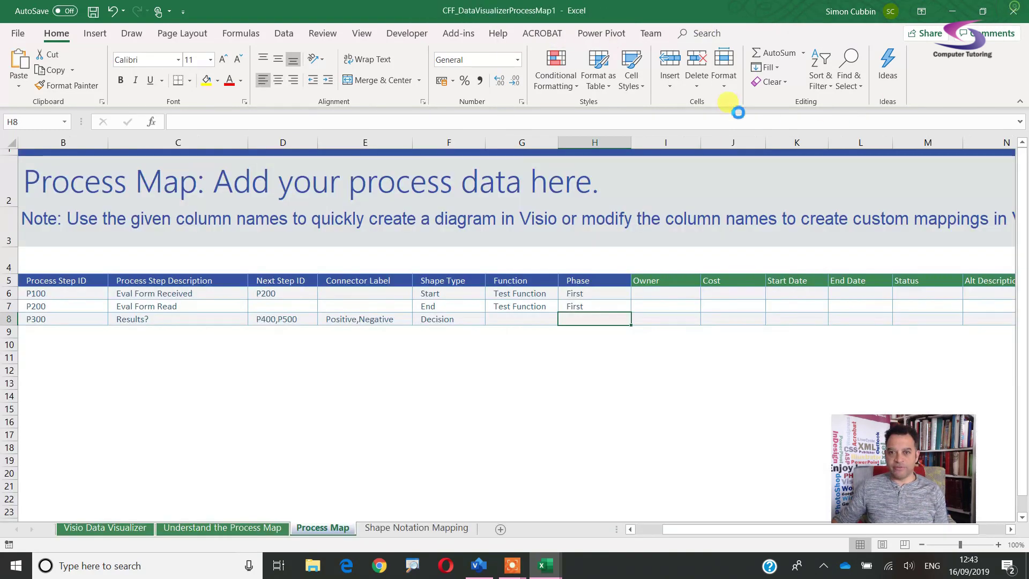
pyautogui.click(1014, 13)
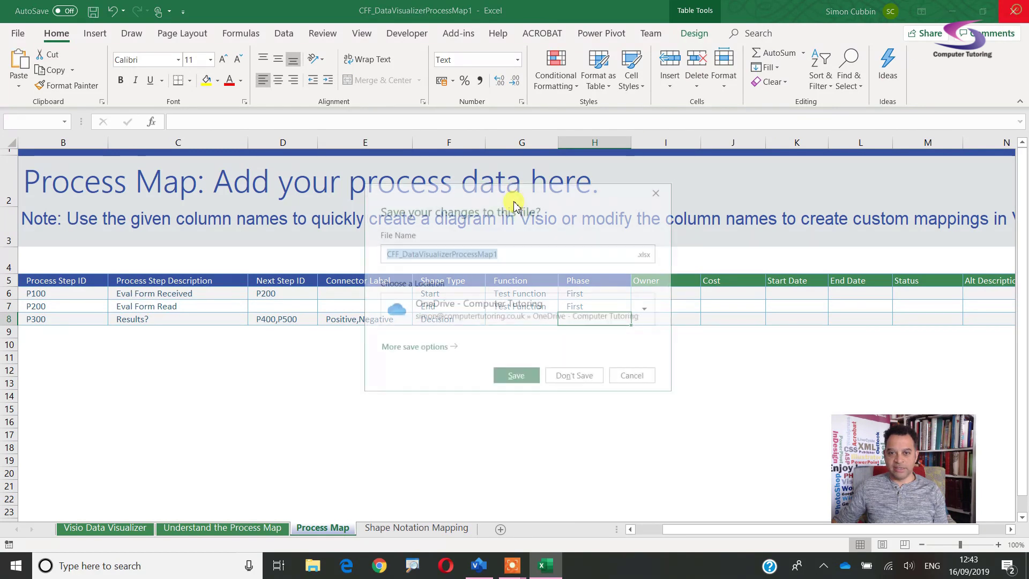
# Create a Data Visualizer cross-functional flowchart sourced from the Excel workbook's ProcessMapData table.
pyautogui.click(574, 380)
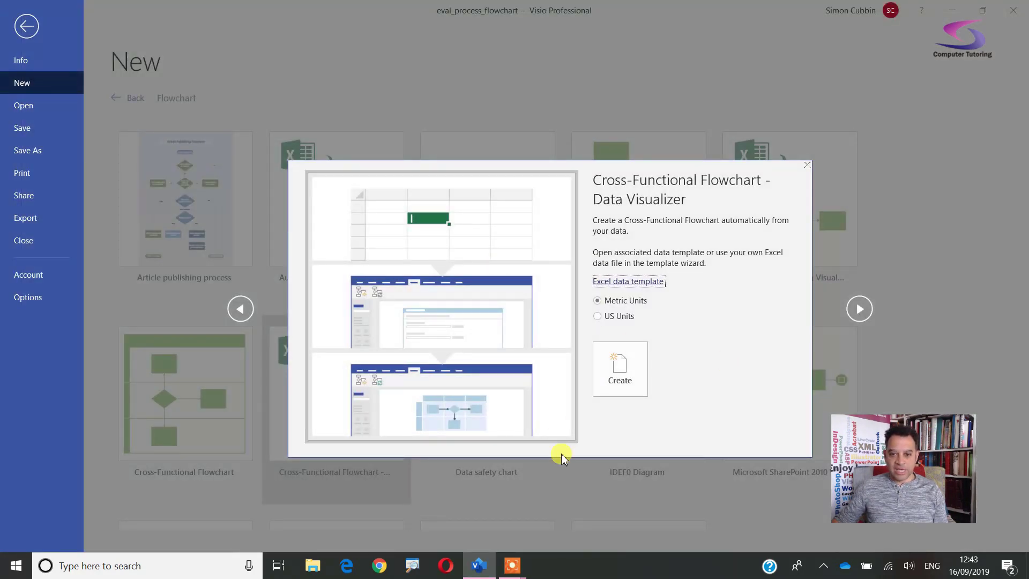
pyautogui.click(627, 382)
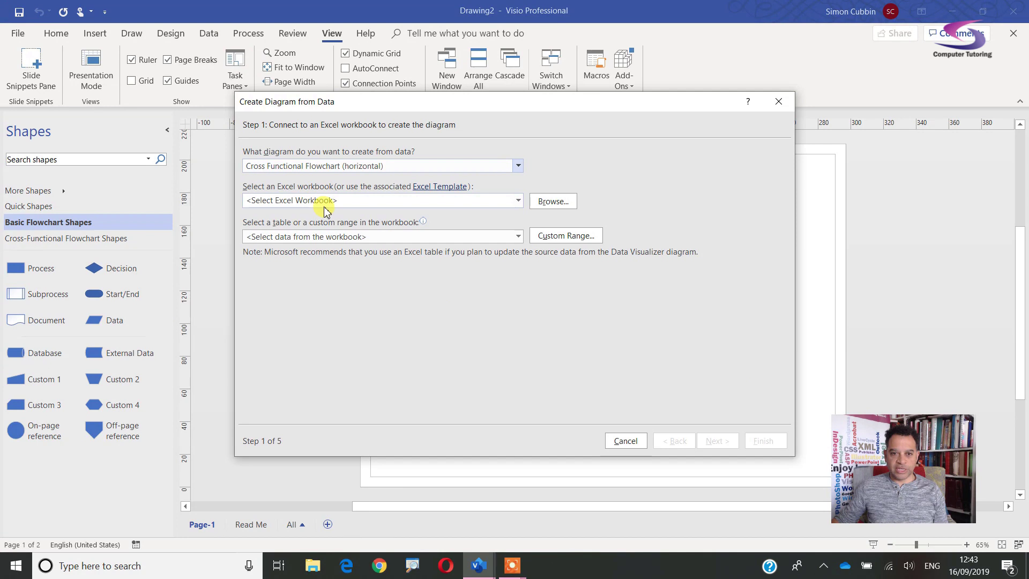
pyautogui.click(553, 201)
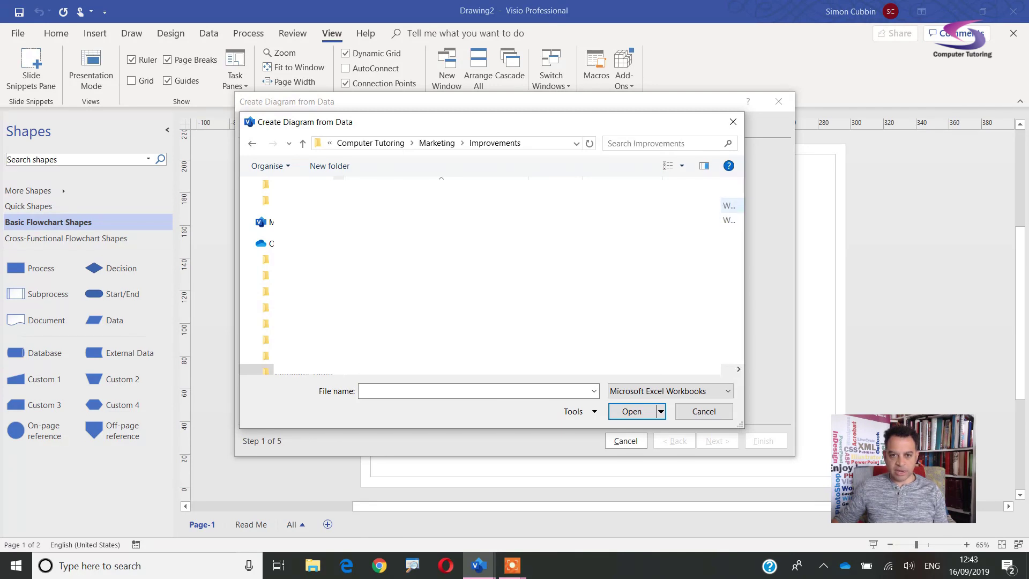
pyautogui.doubleClick(440, 215)
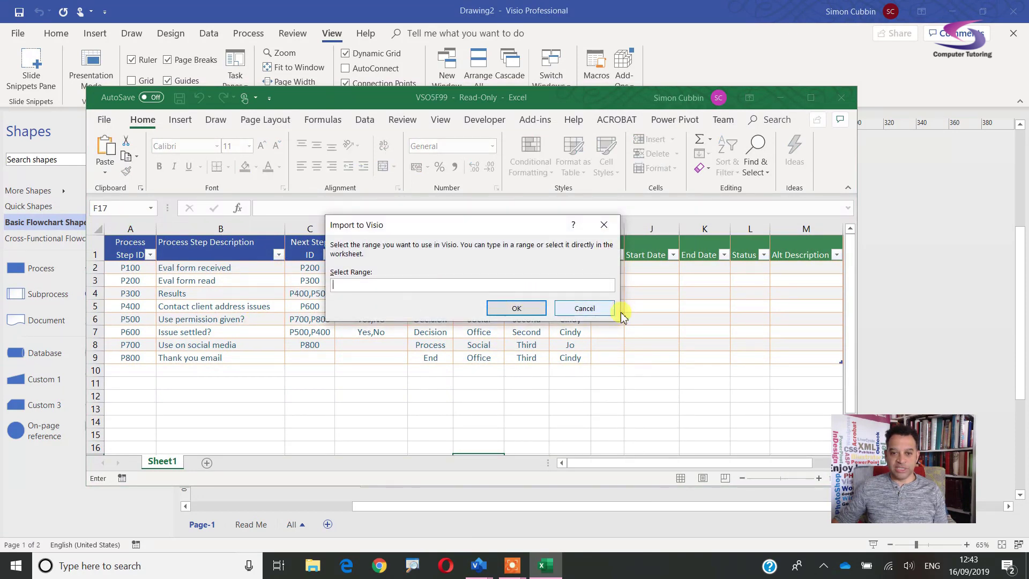
pyautogui.click(601, 312)
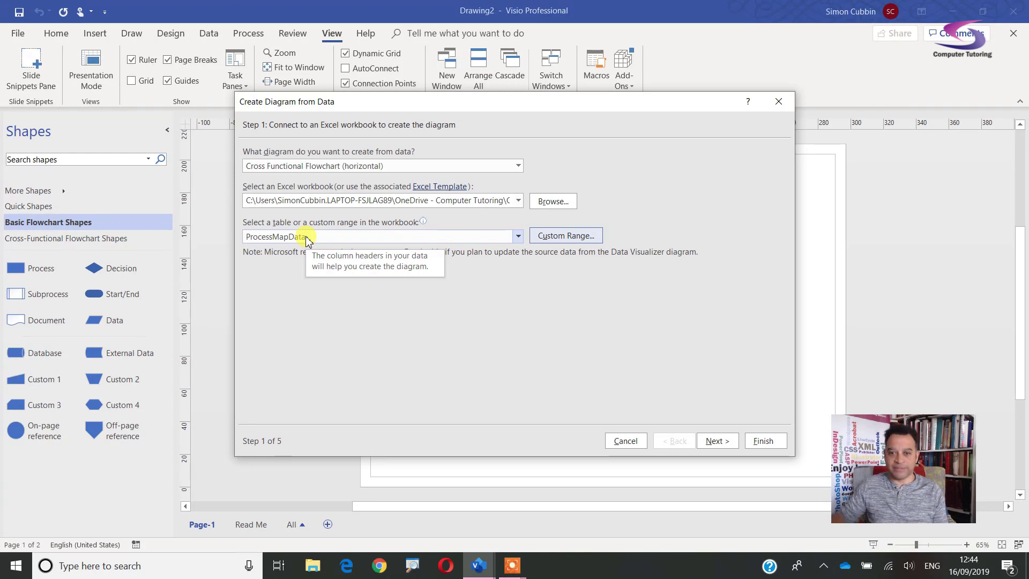
# Keep swimlanes and phases in the data's order and advance to Step 3 column mapping.
pyautogui.click(718, 444)
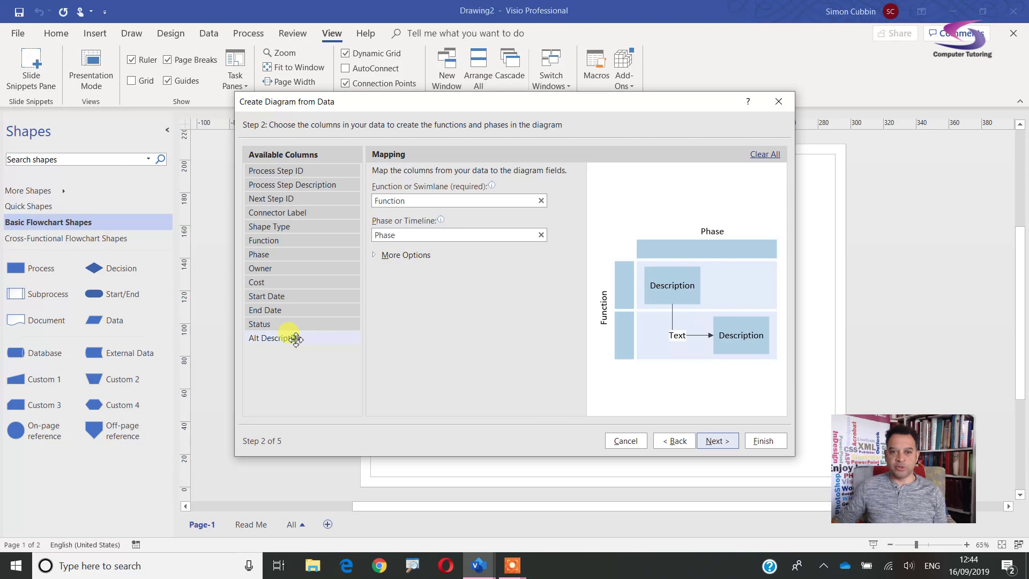
pyautogui.click(375, 255)
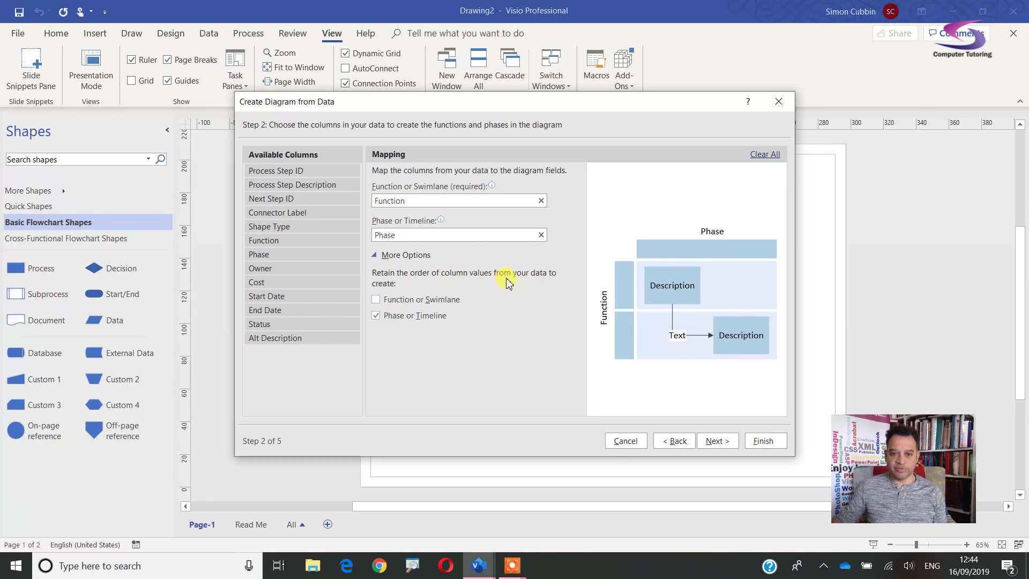
pyautogui.click(376, 299)
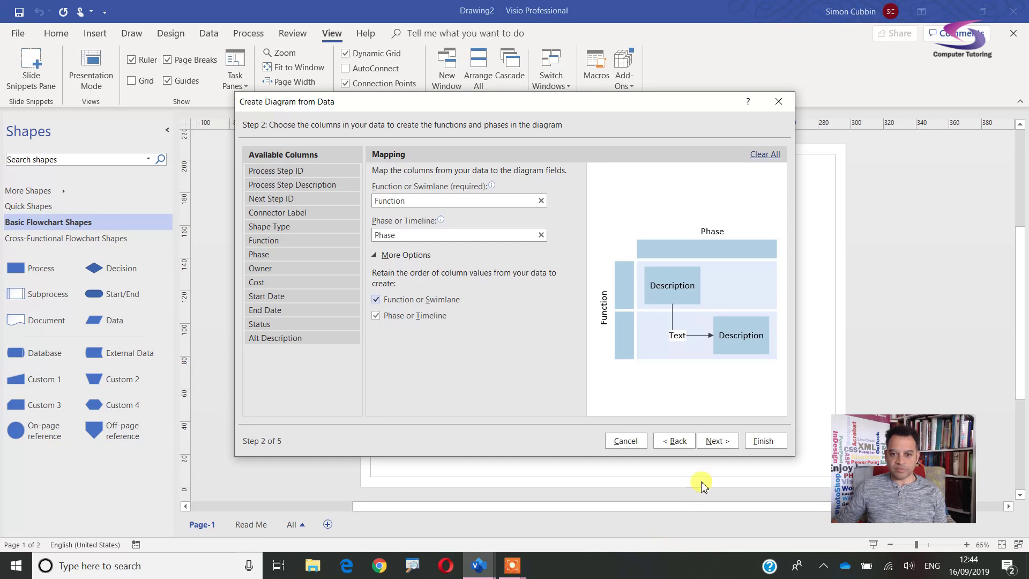
pyautogui.click(730, 447)
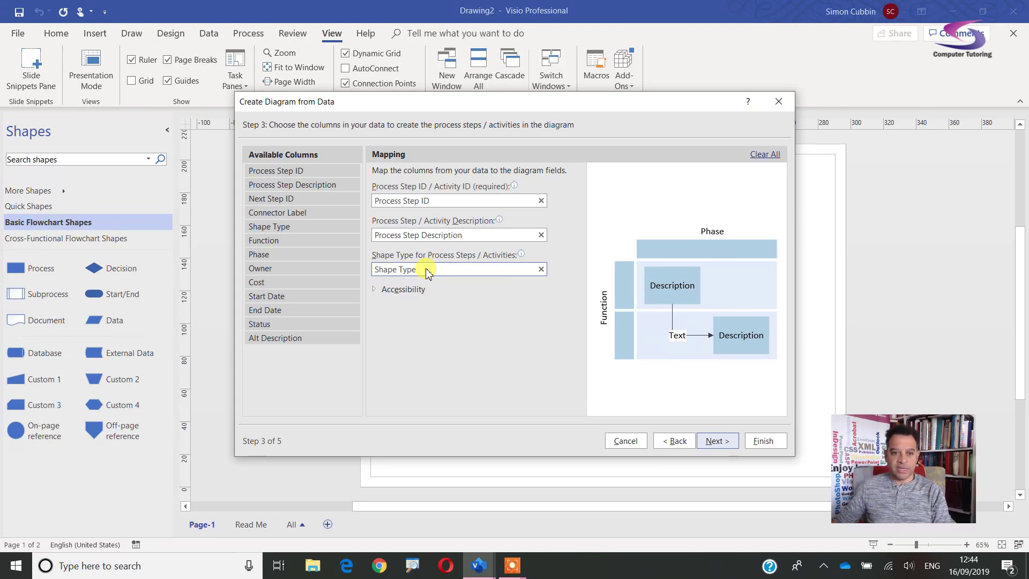
# Use Process Step Description as alt text and advance past shape mapping to Step 5.
pyautogui.click(377, 290)
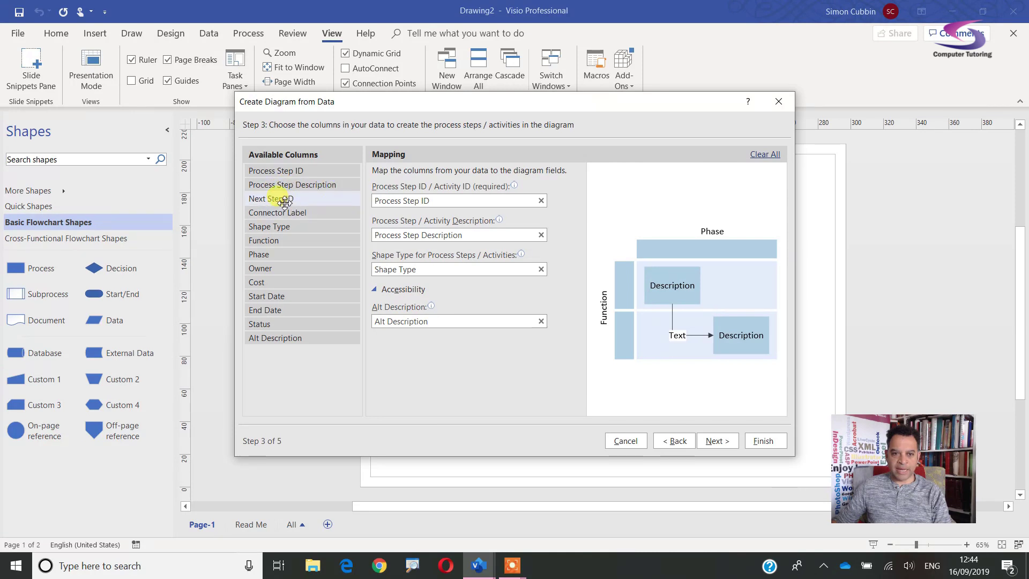
pyautogui.moveTo(311, 188); pyautogui.dragTo(458, 329)
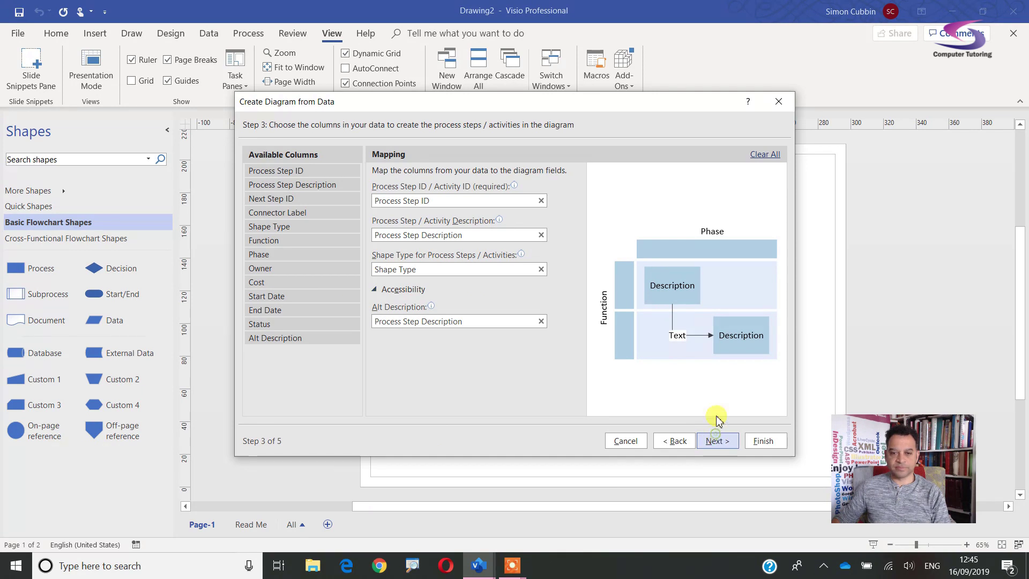
pyautogui.click(719, 441)
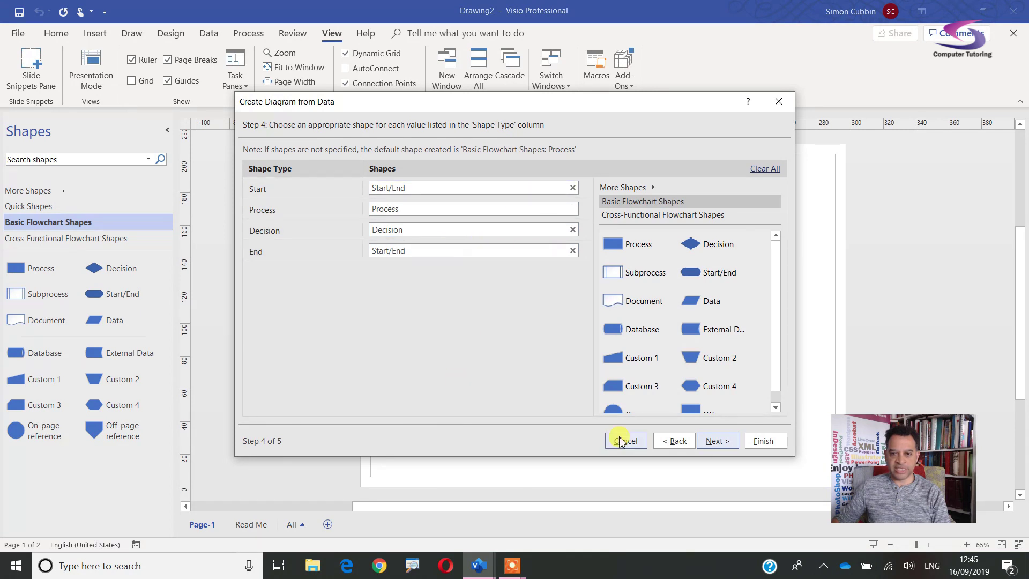
pyautogui.click(712, 440)
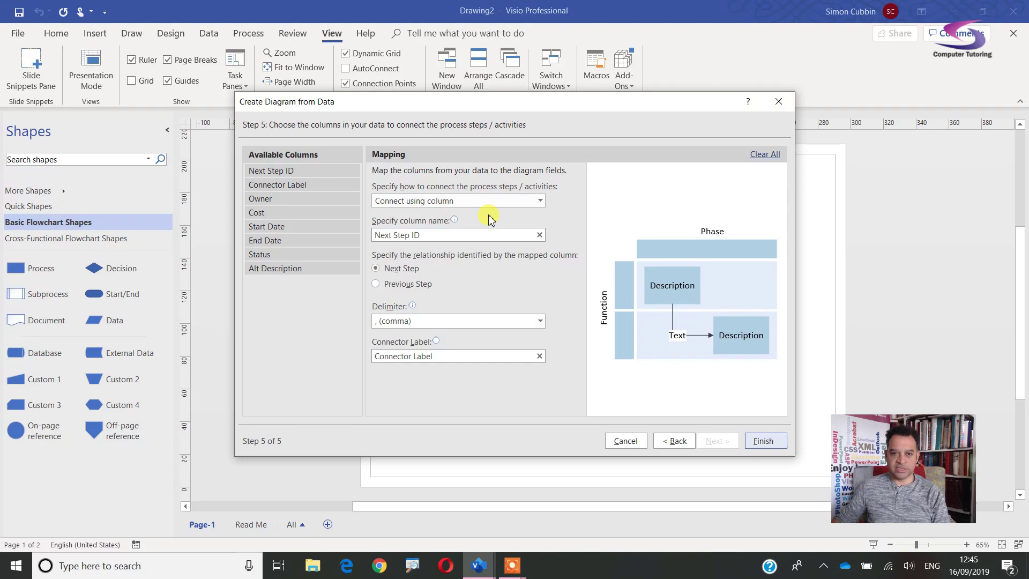
# Finish the wizard to build the Office, Trainer and Social swimlanes across First, Second and Third phases.
pyautogui.click(774, 442)
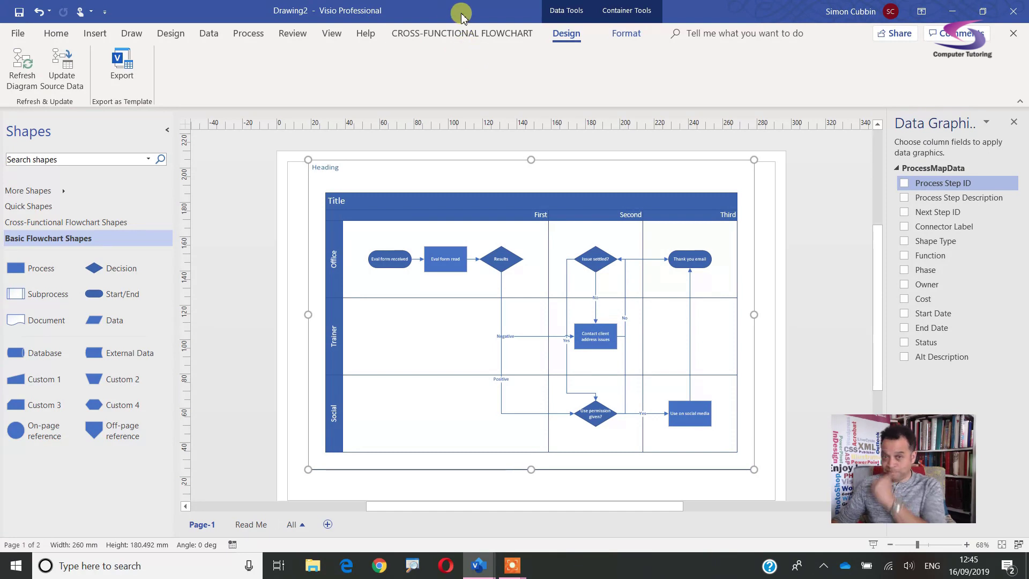
pyautogui.click(471, 34)
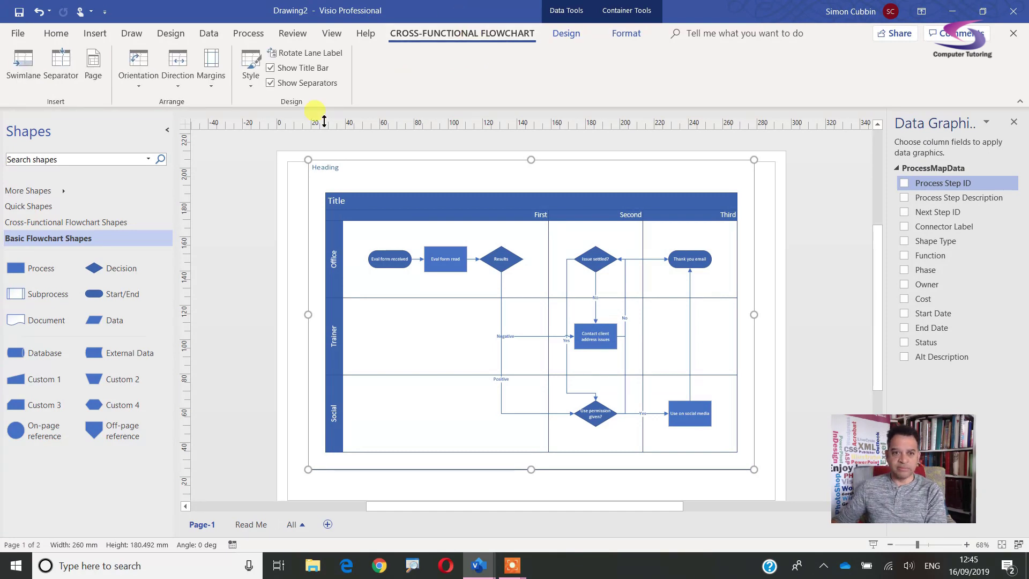
# Apply the light-blue swimlane style to the flowchart.
pyautogui.click(251, 70)
pyautogui.click(251, 149)
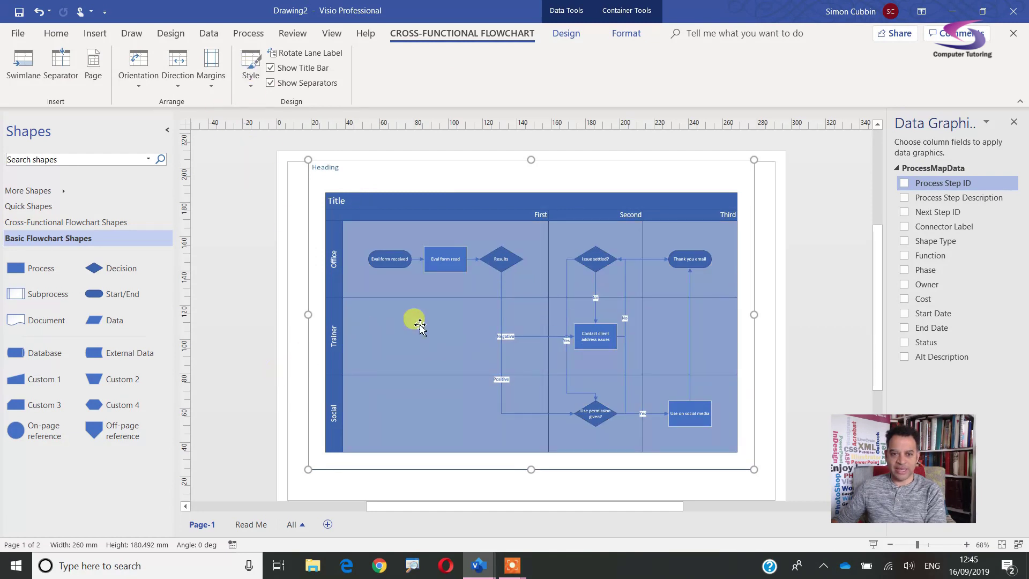
pyautogui.click(284, 177)
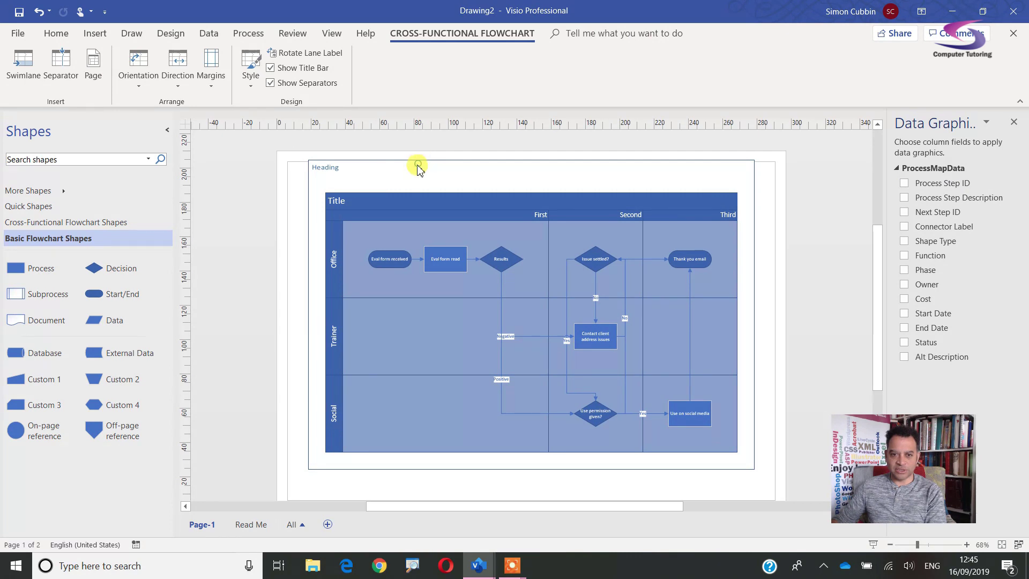
# Disband the outer Heading container surrounding the flowchart.
pyautogui.click(309, 174)
pyautogui.press('Delete')
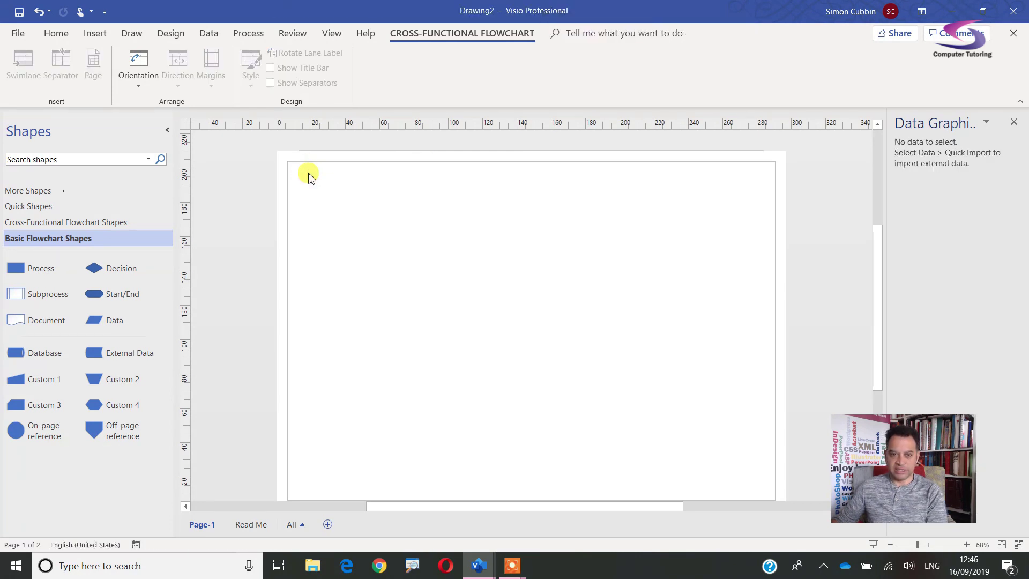
pyautogui.hotkey('ctrl', 'z')
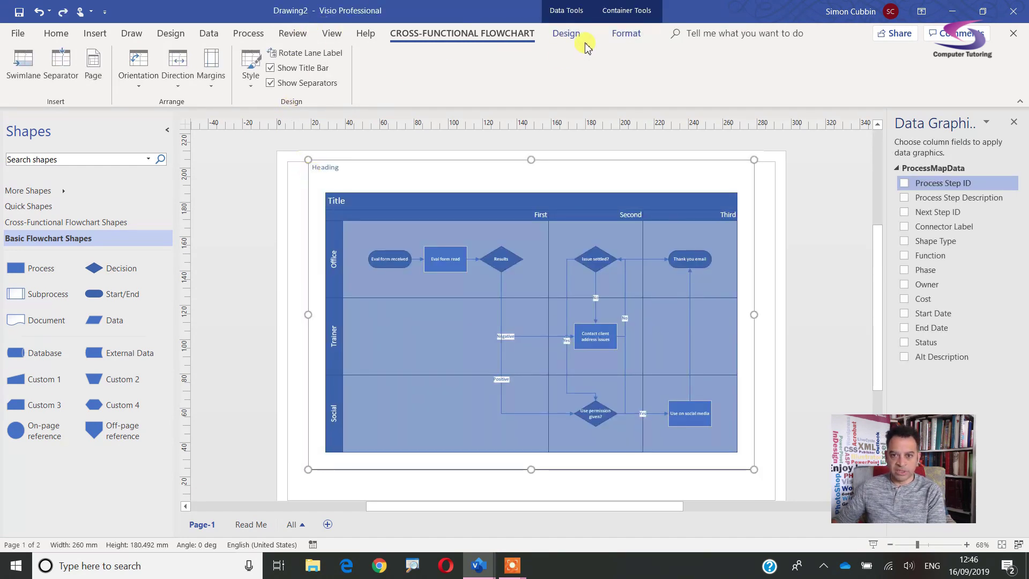
pyautogui.click(568, 34)
pyautogui.click(622, 34)
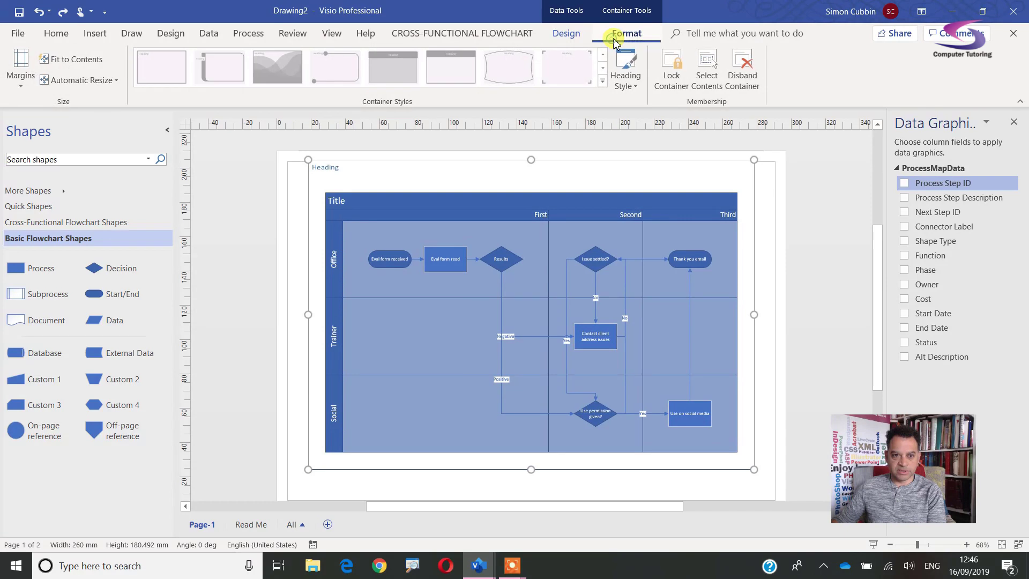
pyautogui.click(744, 64)
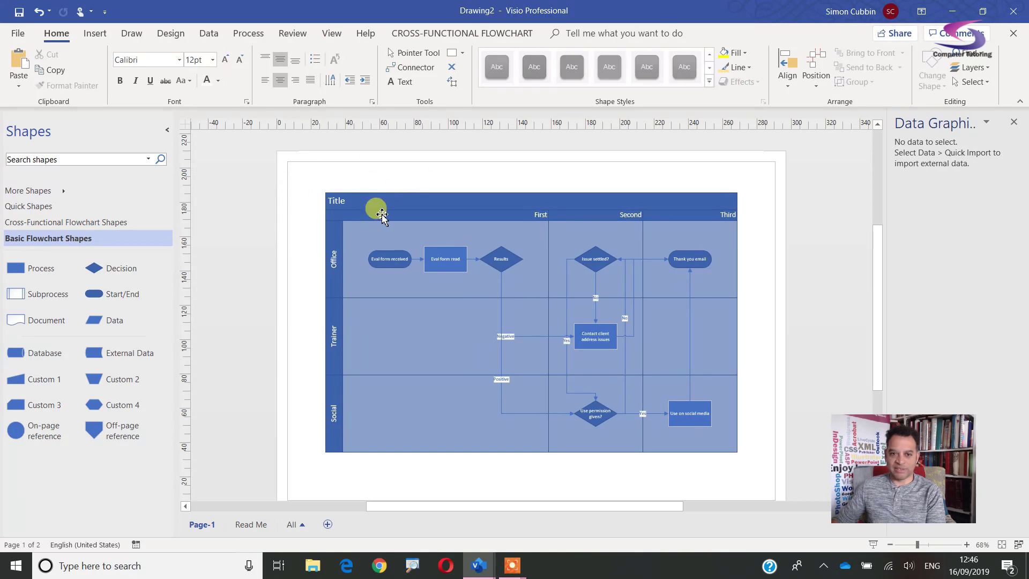
# Stretch the whole flowchart to 282.133 × 176.223 mm so it spans the page.
pyautogui.moveTo(263, 160); pyautogui.dragTo(786, 477)
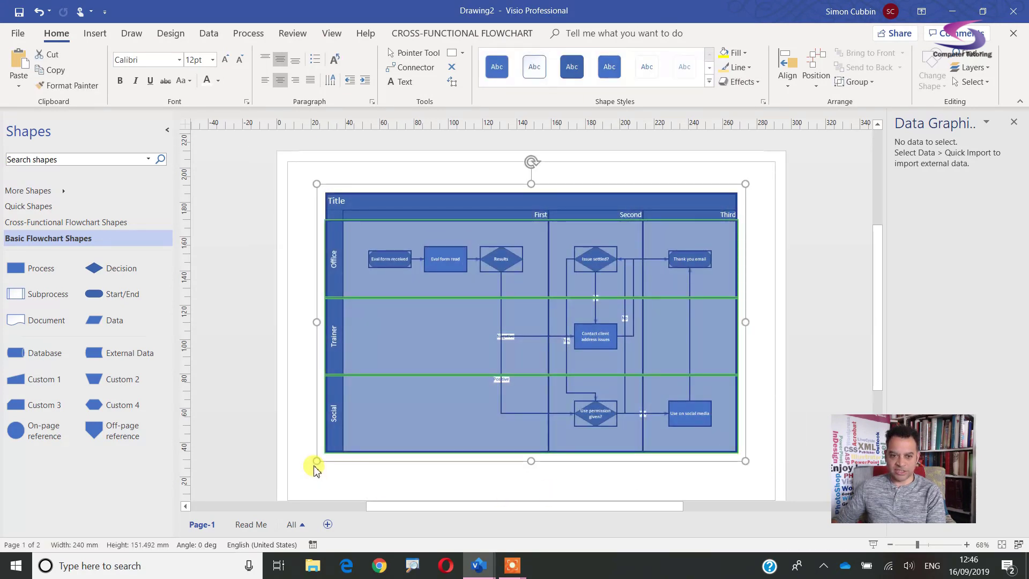
pyautogui.moveTo(316, 463); pyautogui.dragTo(344, 462)
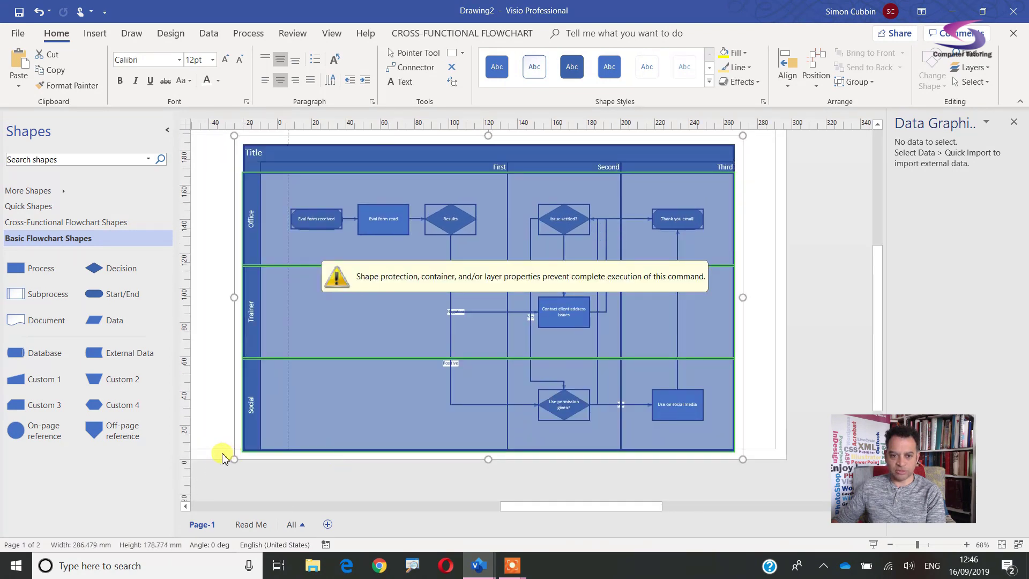
pyautogui.moveTo(232, 460); pyautogui.dragTo(283, 423)
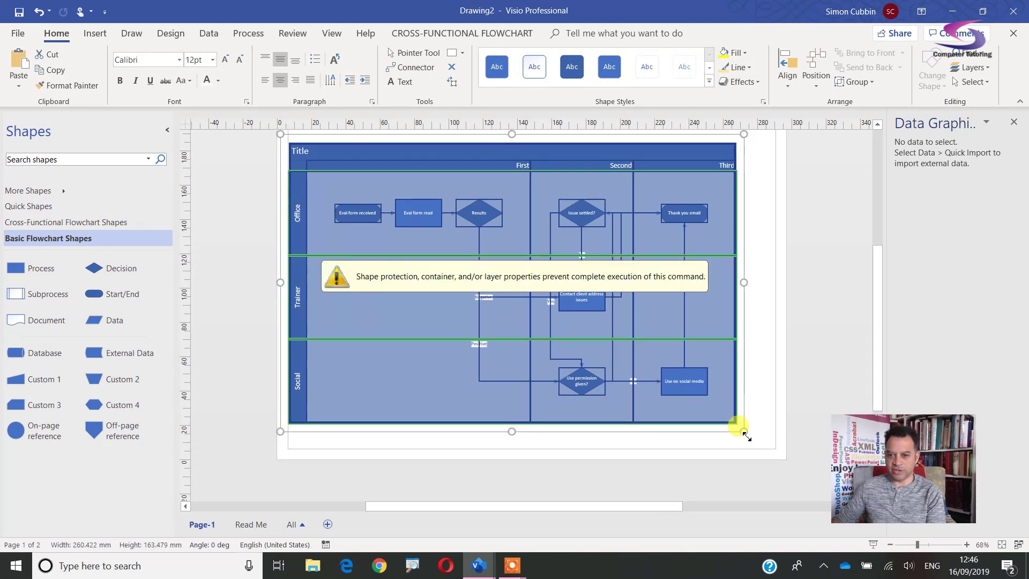
pyautogui.moveTo(749, 440); pyautogui.dragTo(770, 455)
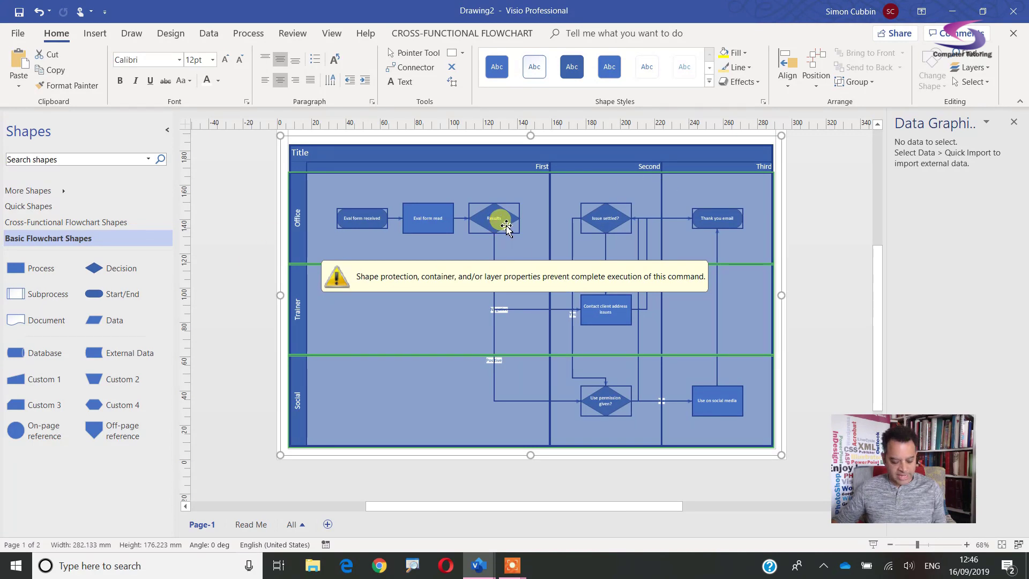
pyautogui.moveTo(322, 172); pyautogui.dragTo(449, 271)
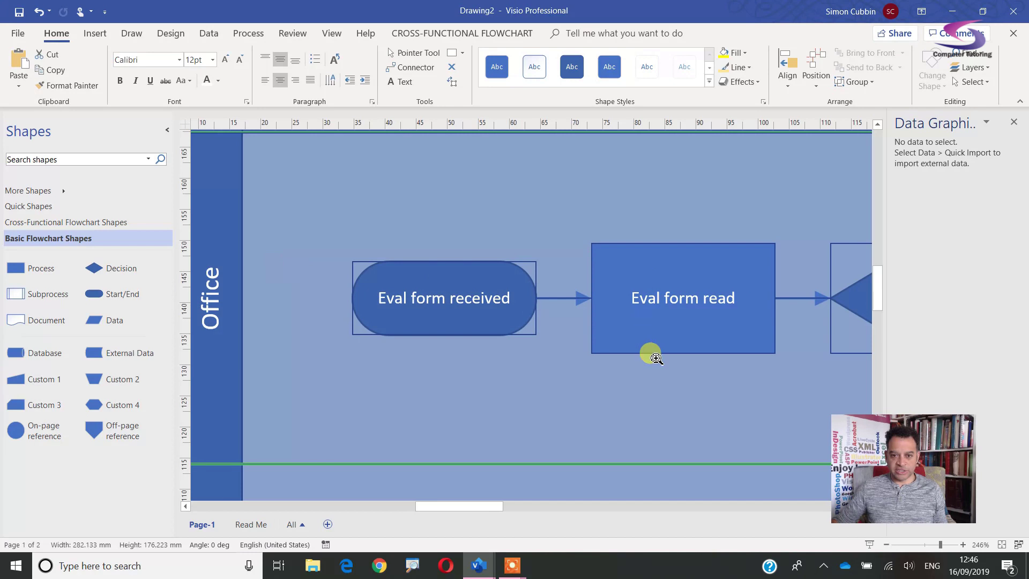
# Drag the Negative connector label to sit just below its connector line.
pyautogui.moveTo(701, 311); pyautogui.dragTo(418, 292)
pyautogui.moveTo(597, 338); pyautogui.dragTo(448, 275)
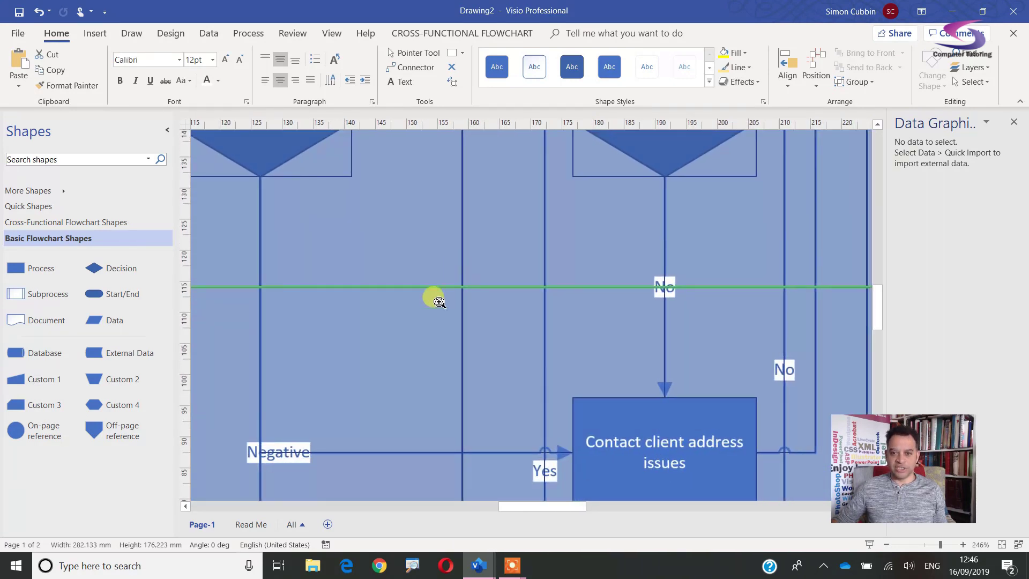
pyautogui.moveTo(391, 383); pyautogui.dragTo(445, 230)
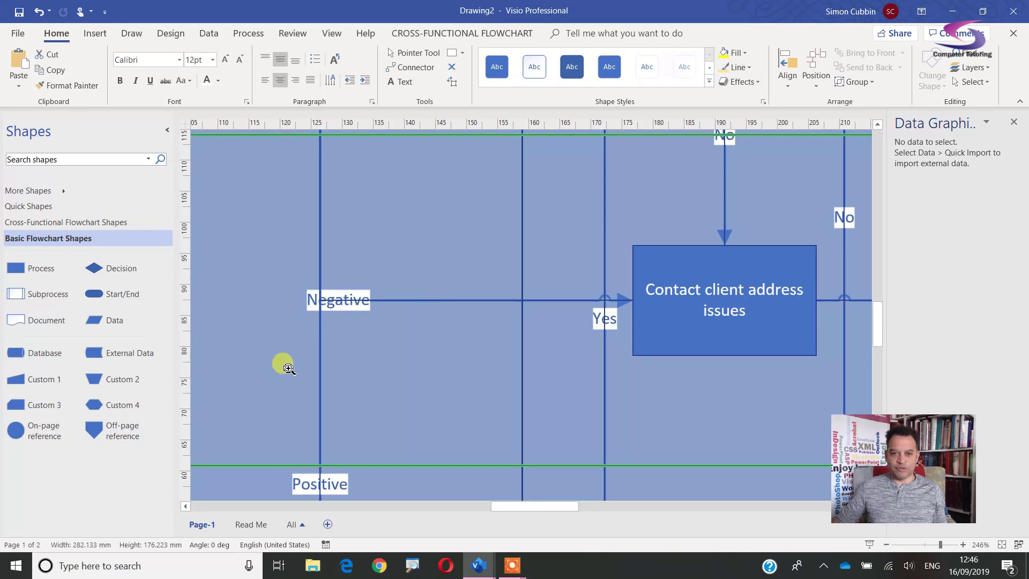
pyautogui.moveTo(382, 456); pyautogui.dragTo(386, 356)
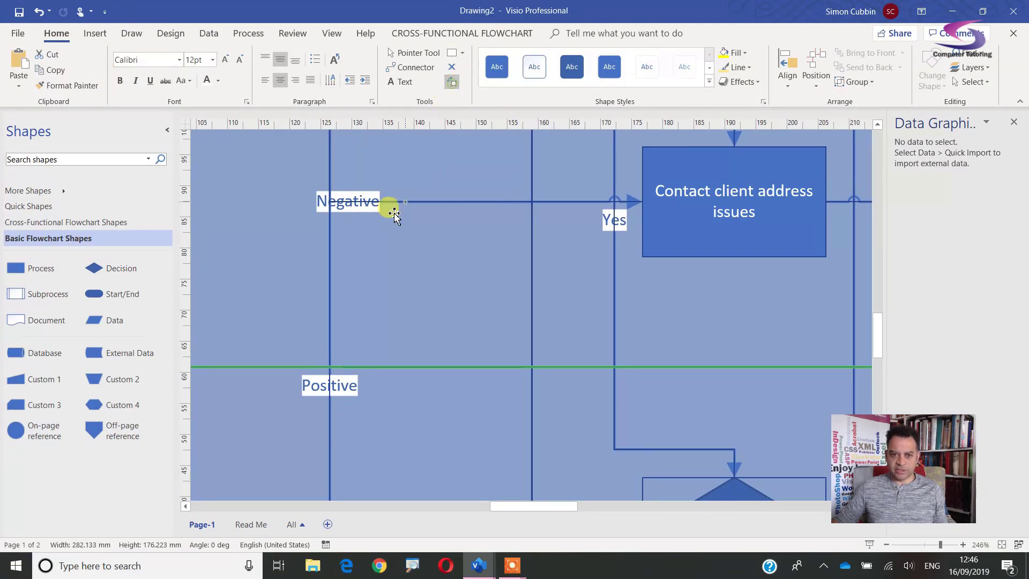
pyautogui.doubleClick(356, 197)
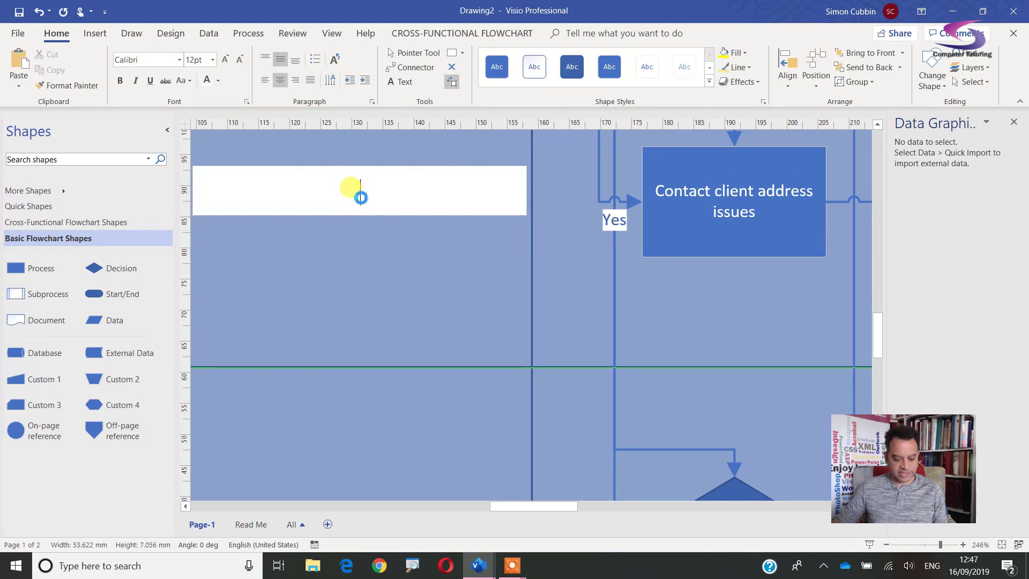
pyautogui.press('Escape')
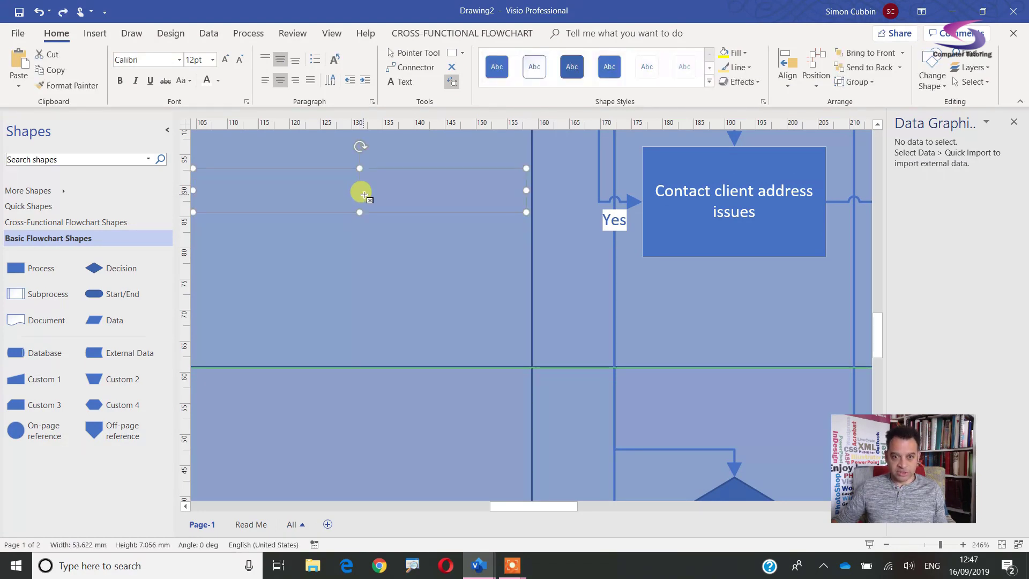
pyautogui.press('Escape')
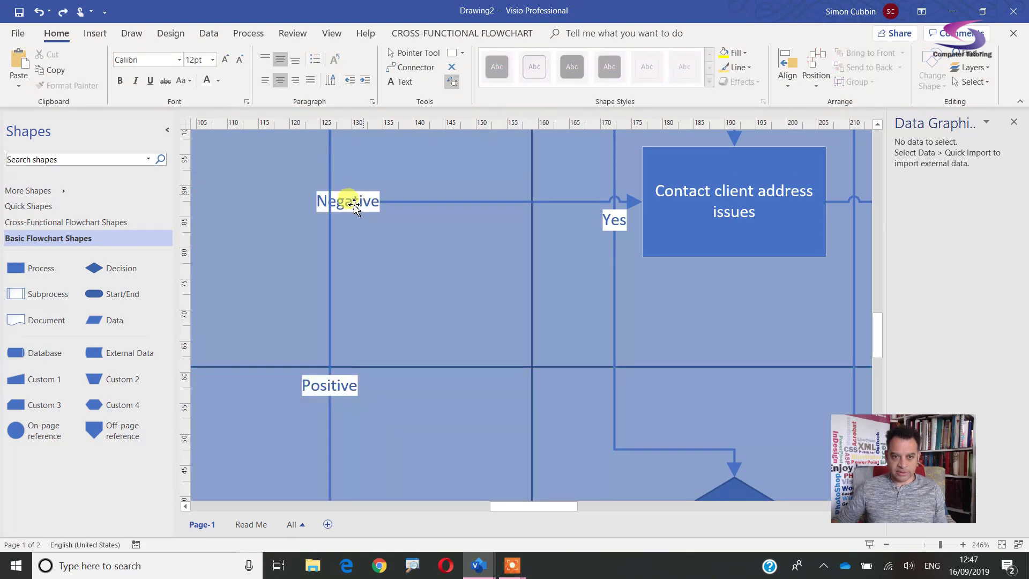
pyautogui.click(356, 208)
pyautogui.click(359, 197)
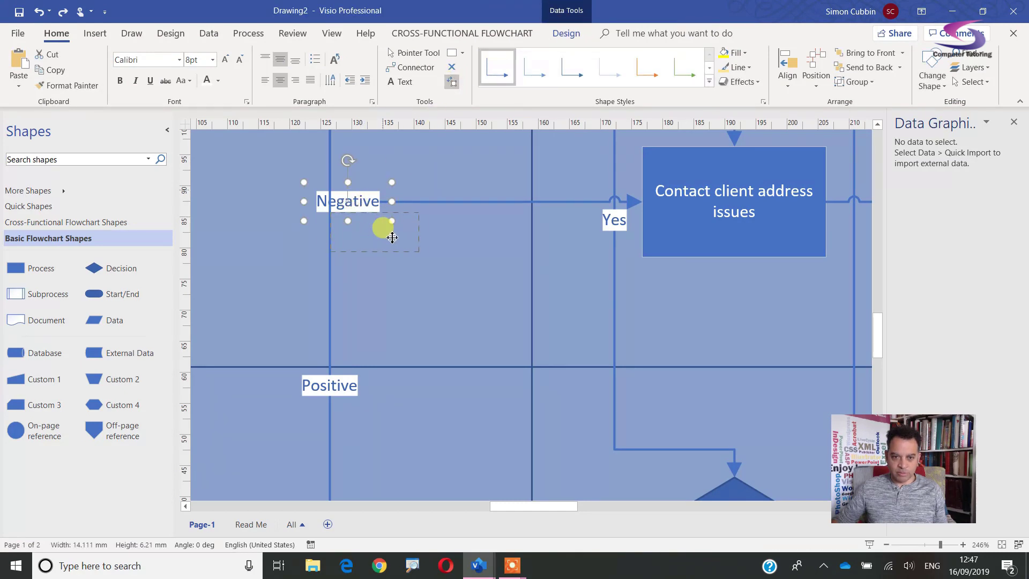
pyautogui.moveTo(388, 237); pyautogui.dragTo(392, 236)
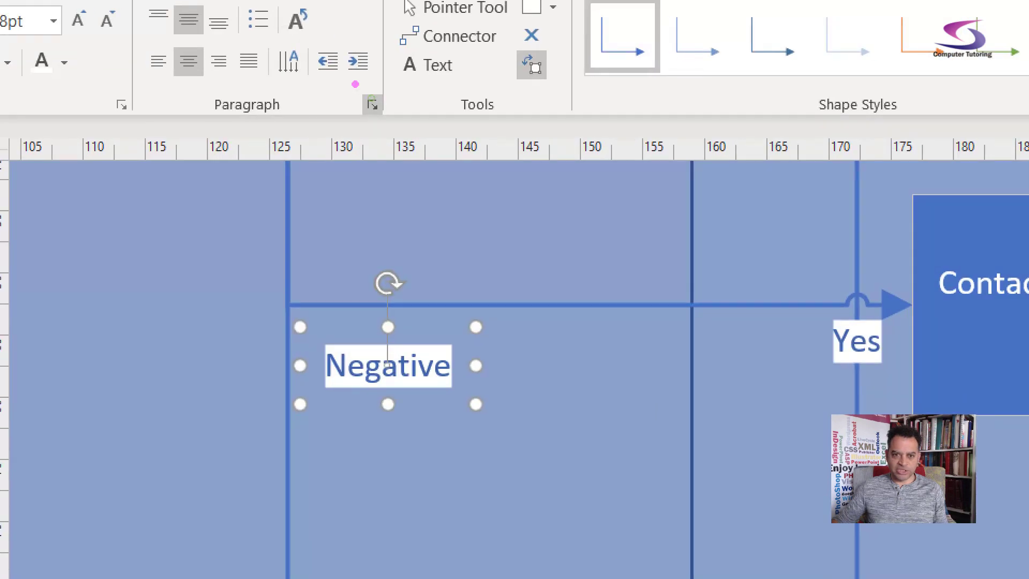
pyautogui.click(372, 105)
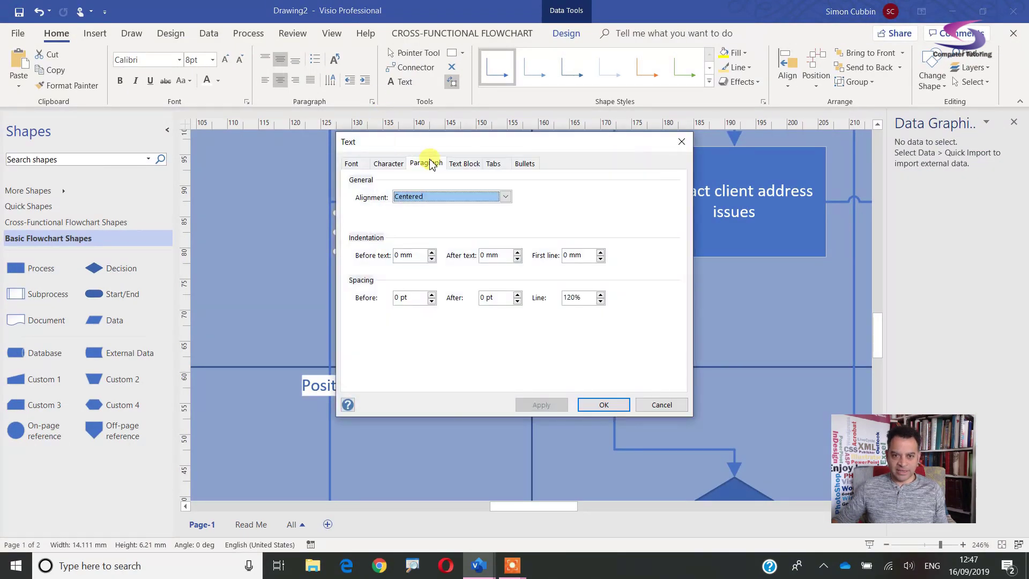
# Set the Negative label's text background to None and its font colour to white.
pyautogui.click(463, 166)
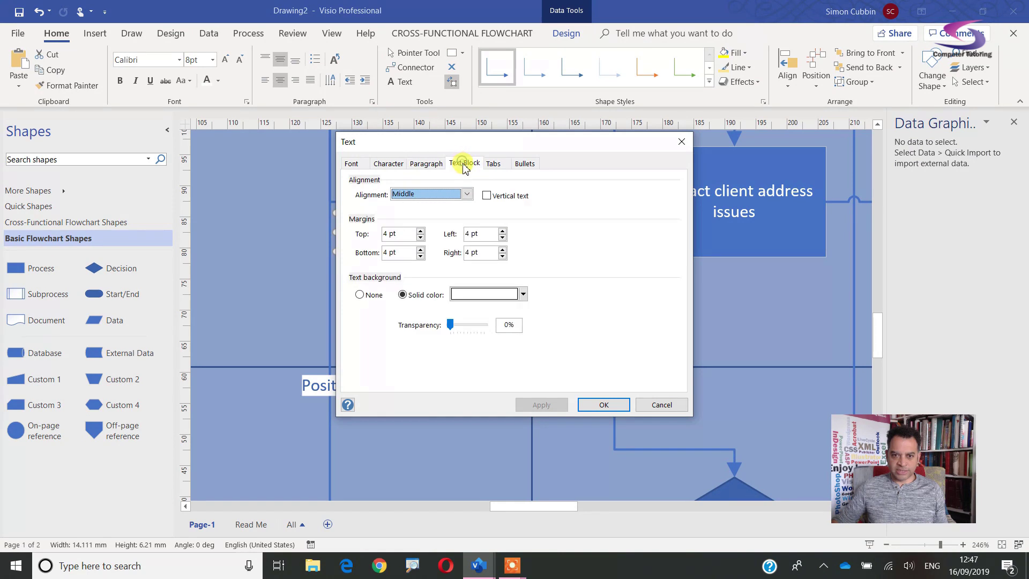
pyautogui.click(359, 295)
pyautogui.click(603, 404)
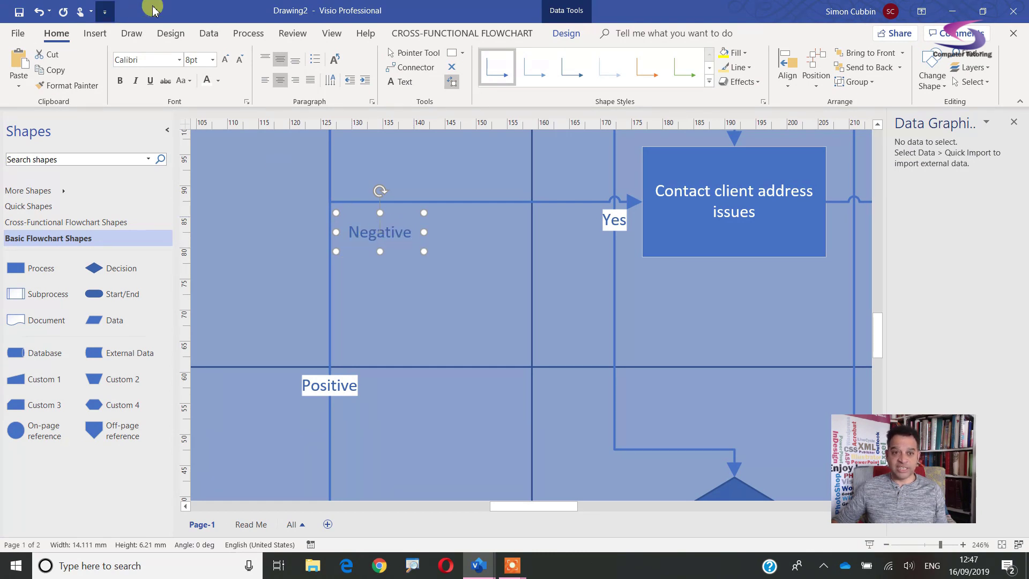
pyautogui.click(207, 80)
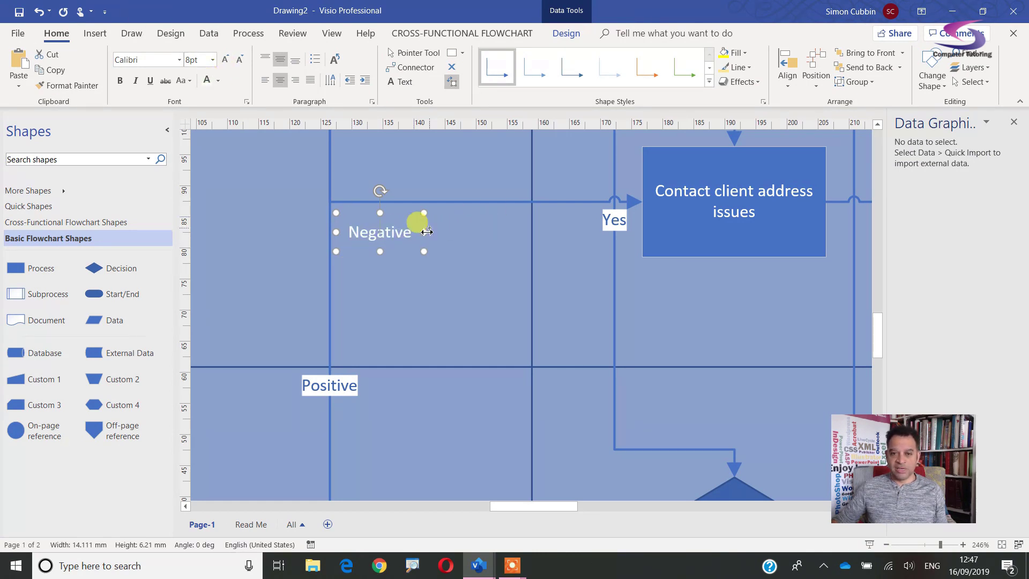
pyautogui.click(70, 87)
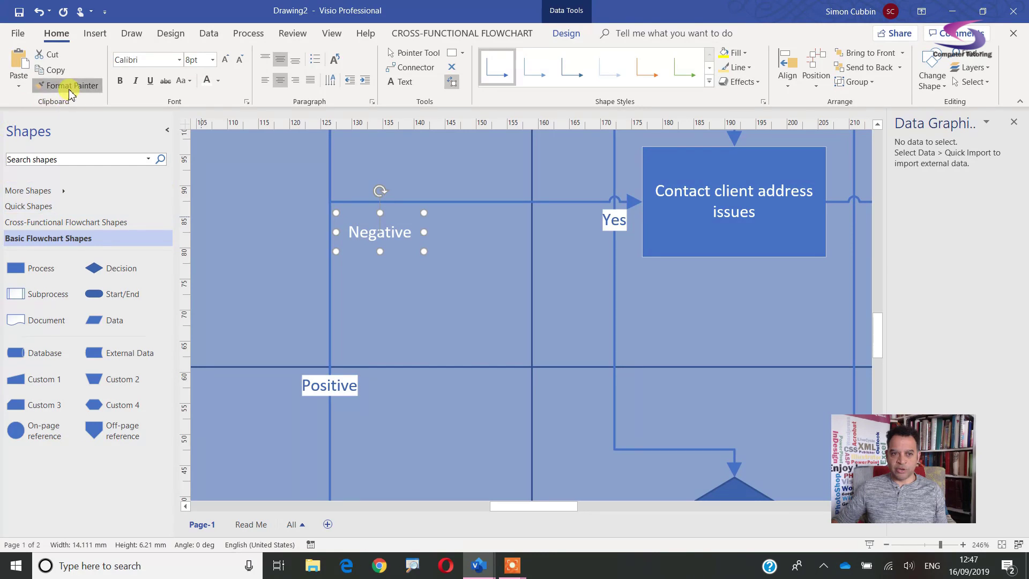
# Copy the label formatting onto the Positive label, a Yes label and two No labels.
pyautogui.click(331, 385)
pyautogui.click(614, 219)
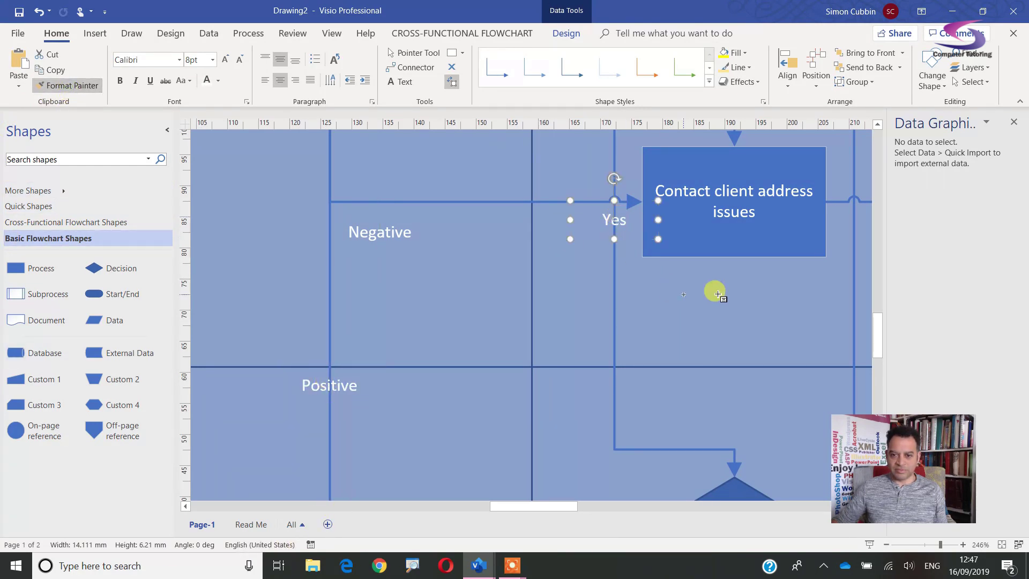
pyautogui.scroll(3, 719, 294)
pyautogui.hscroll(10, 719, 293)
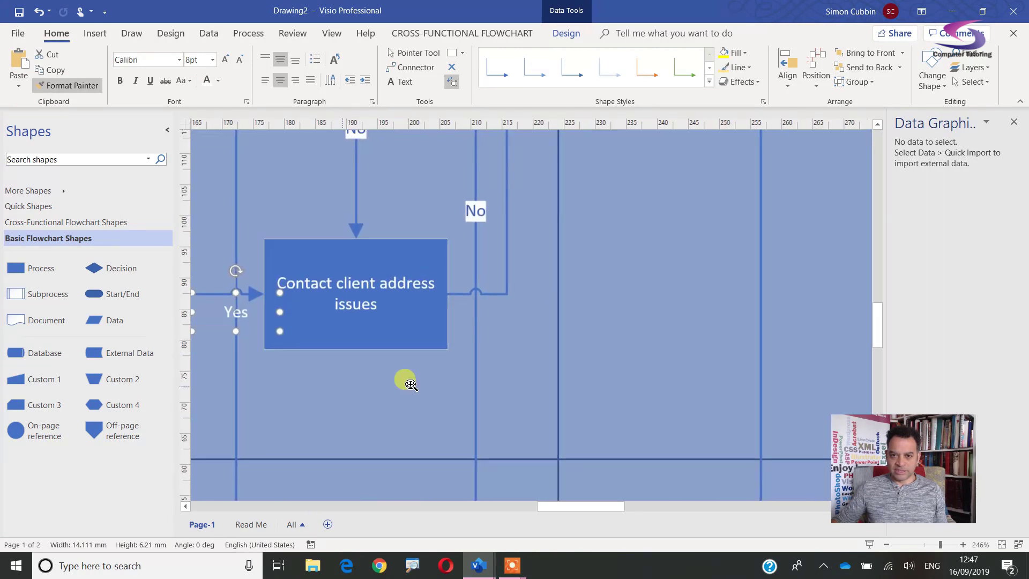
pyautogui.click(482, 217)
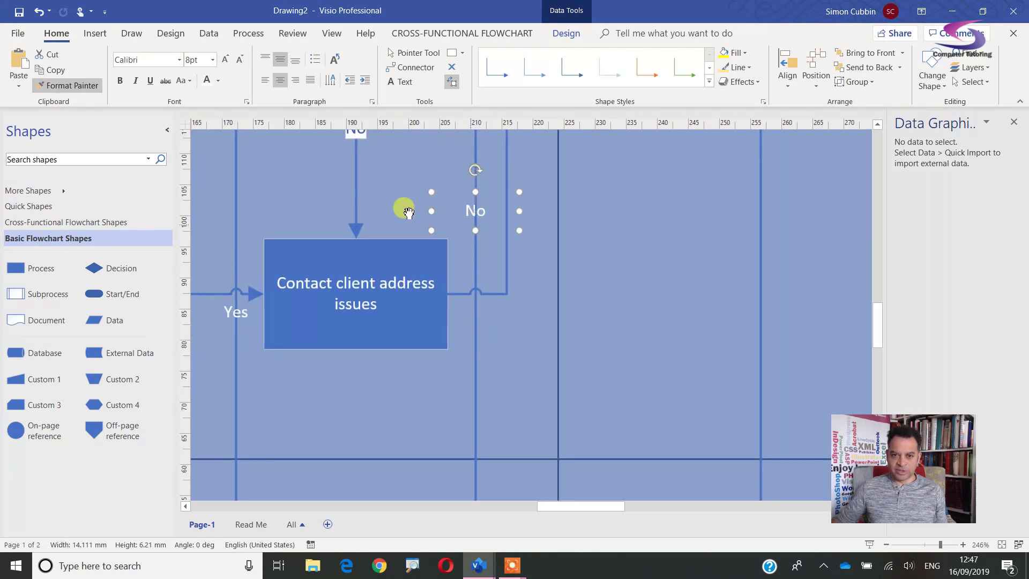
pyautogui.scroll(3, 459, 333)
pyautogui.hscroll(-3, 460, 332)
pyautogui.click(418, 266)
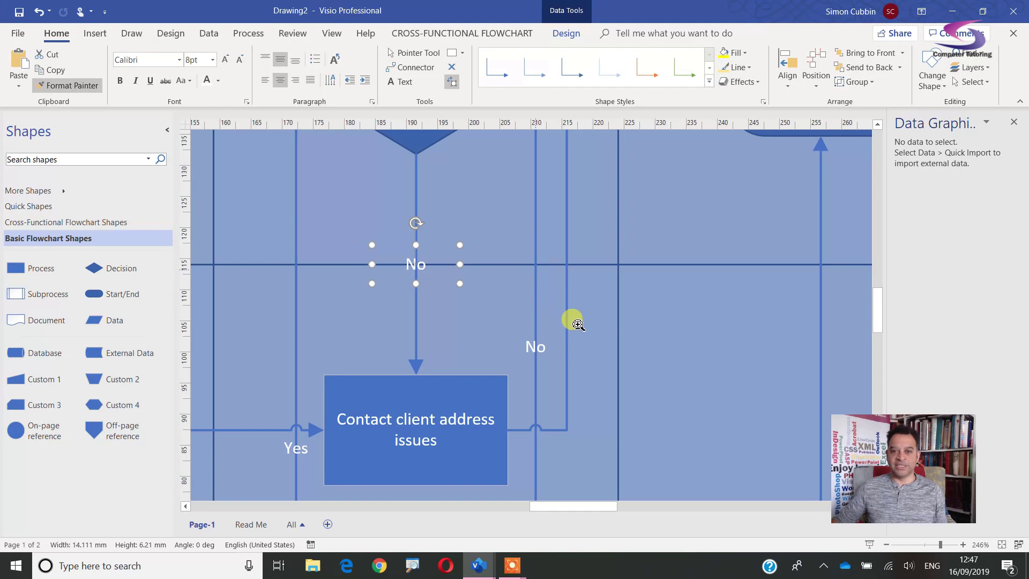
# Copy the label formatting onto the remaining Yes label.
pyautogui.scroll(-3, 610, 369)
pyautogui.hscroll(3, 610, 369)
pyautogui.scroll(-3, 531, 428)
pyautogui.hscroll(-2, 530, 429)
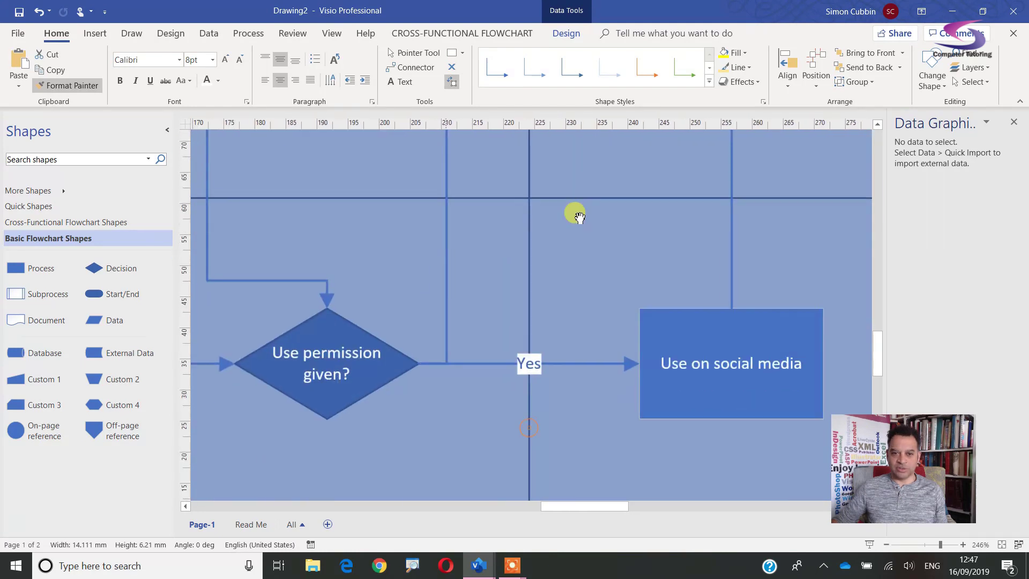
pyautogui.click(529, 355)
pyautogui.scroll(-3, 722, 211)
pyautogui.hscroll(-3, 721, 212)
pyautogui.scroll(4, 455, 367)
pyautogui.hscroll(4, 455, 367)
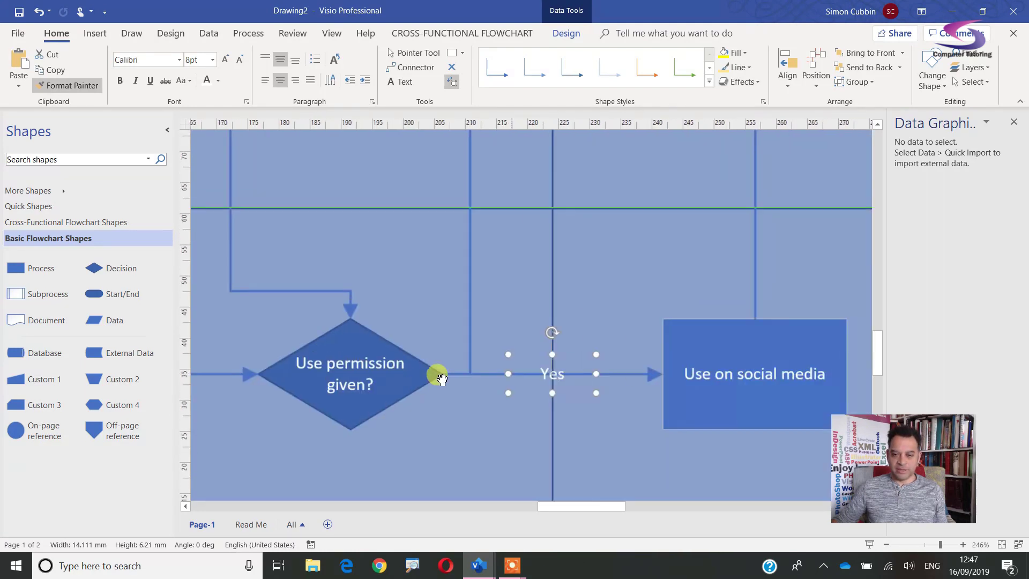
pyautogui.scroll(8, 459, 355)
pyautogui.hscroll(2, 459, 355)
pyautogui.hscroll(-3, 453, 301)
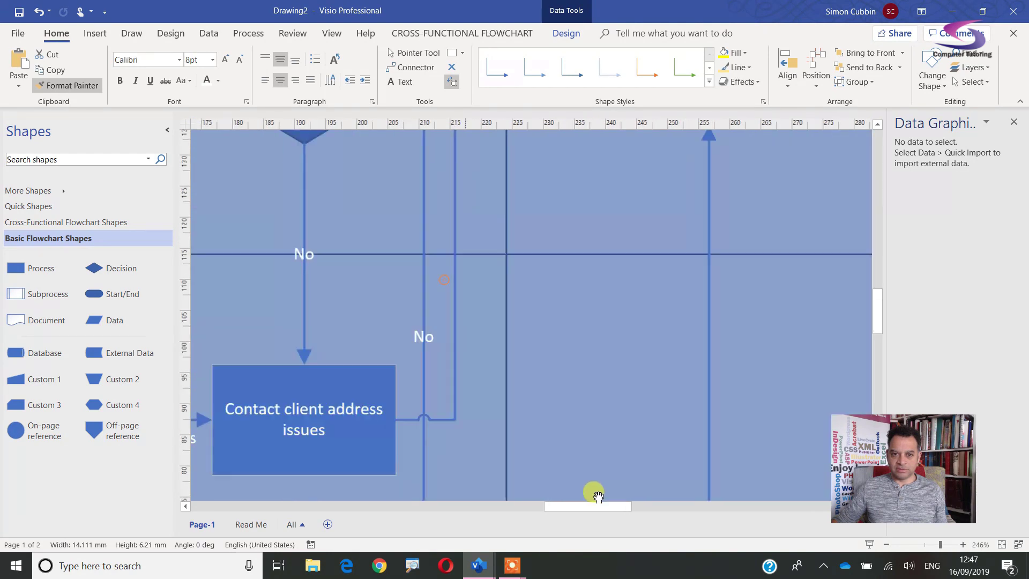
pyautogui.scroll(3, 524, 363)
pyautogui.hscroll(-4, 524, 363)
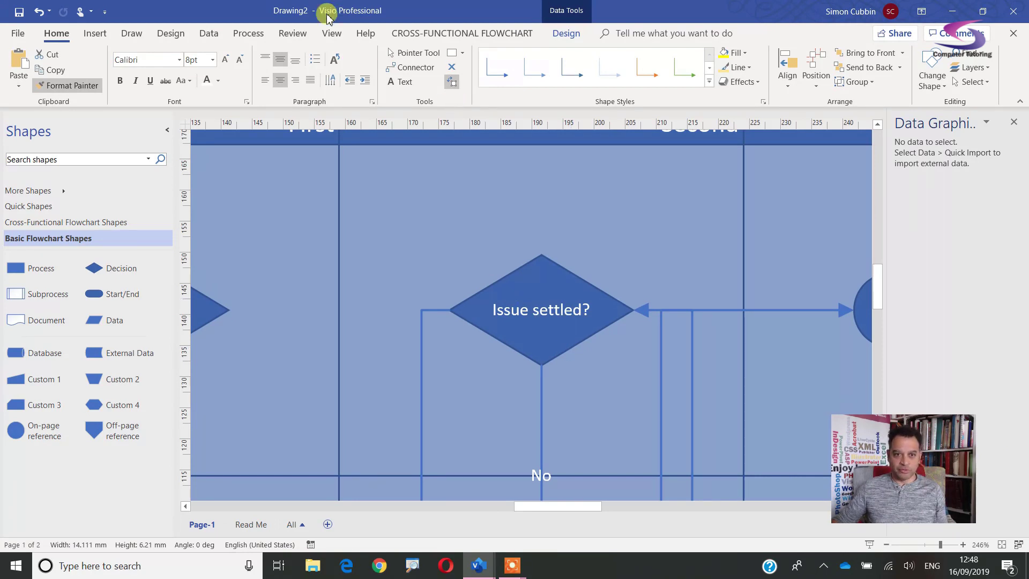
pyautogui.click(332, 34)
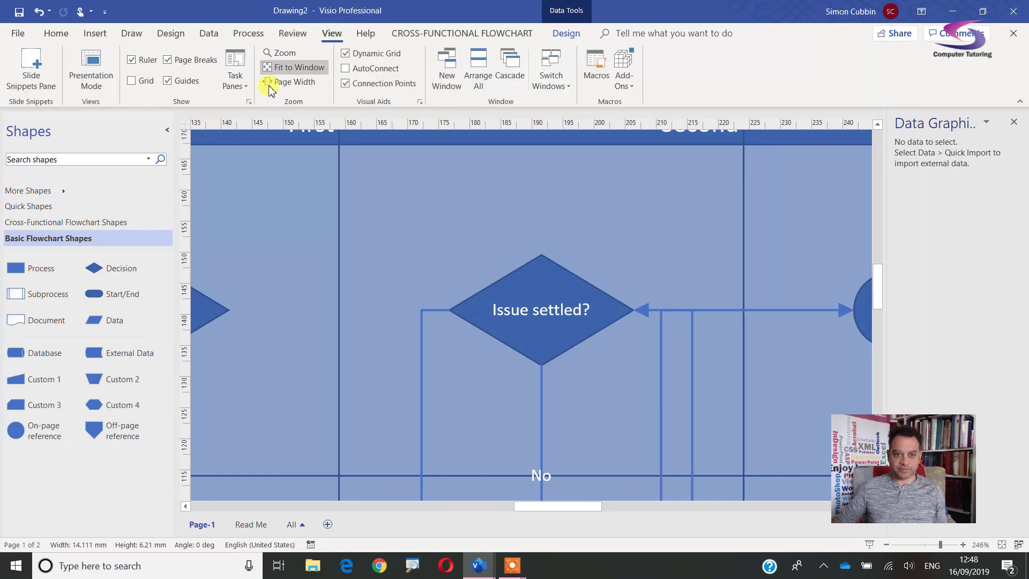
# Fit the whole page in the window and switch back to the Pointer Tool.
pyautogui.click(307, 76)
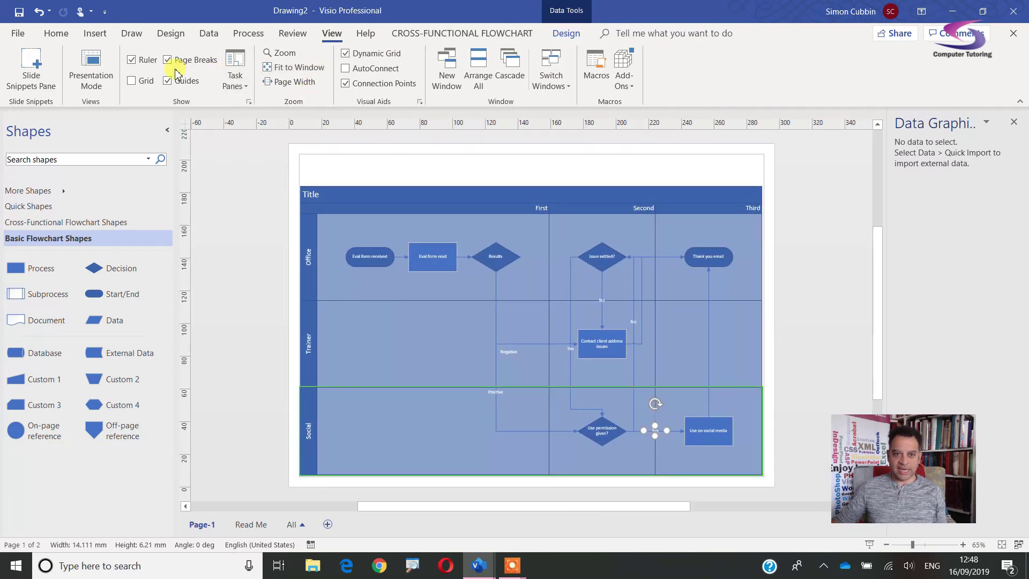
pyautogui.click(58, 34)
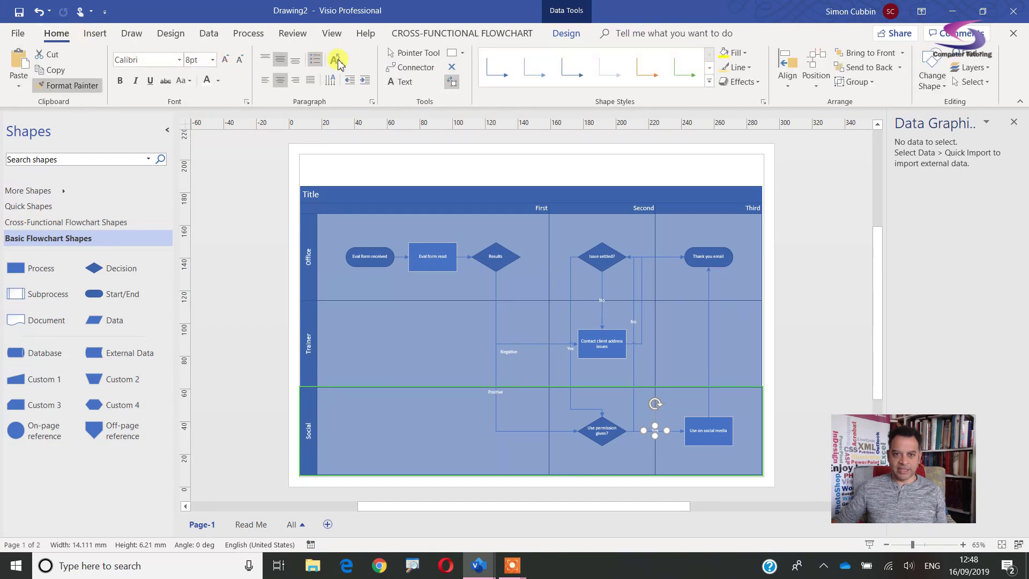
pyautogui.click(401, 60)
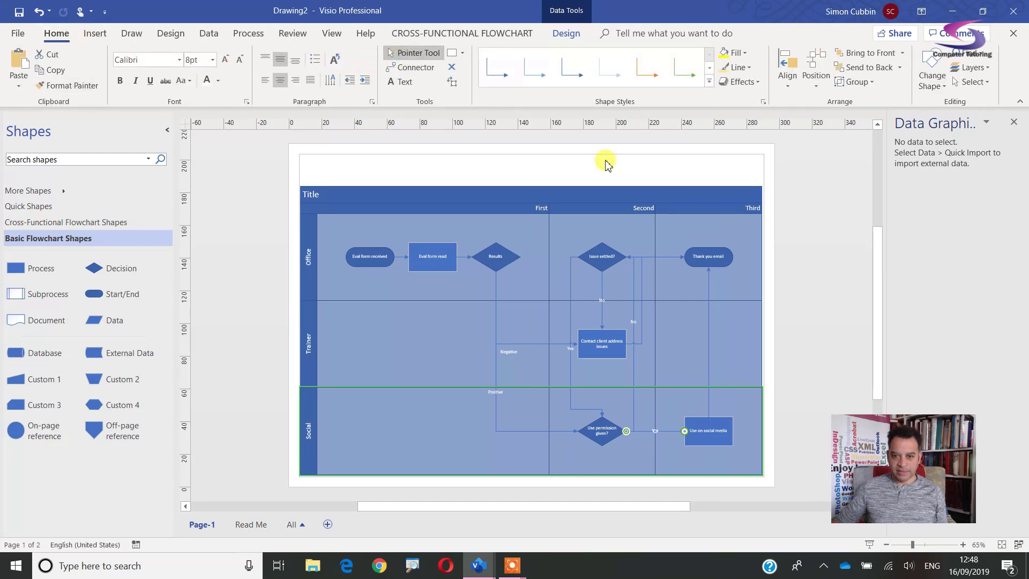
# Select every shape and set all the flowchart text to 9pt.
pyautogui.moveTo(284, 160); pyautogui.dragTo(788, 487)
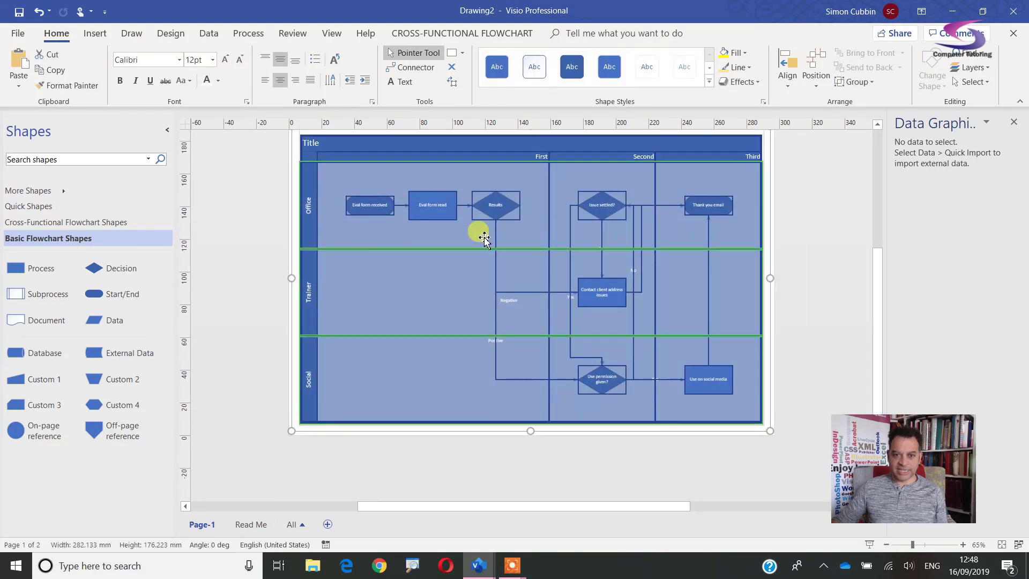
pyautogui.write('1')
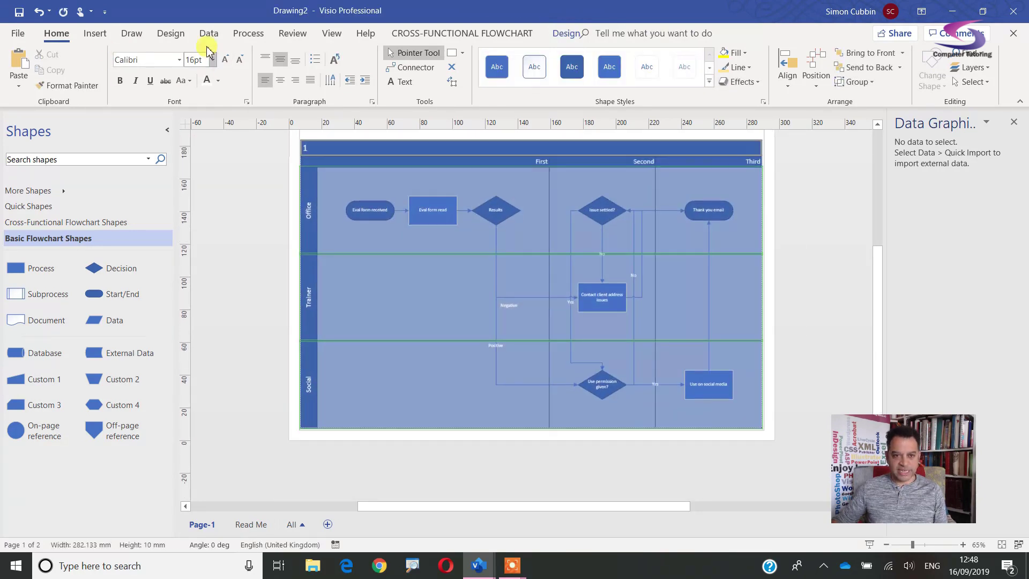
pyautogui.hotkey('ctrl', 'z')
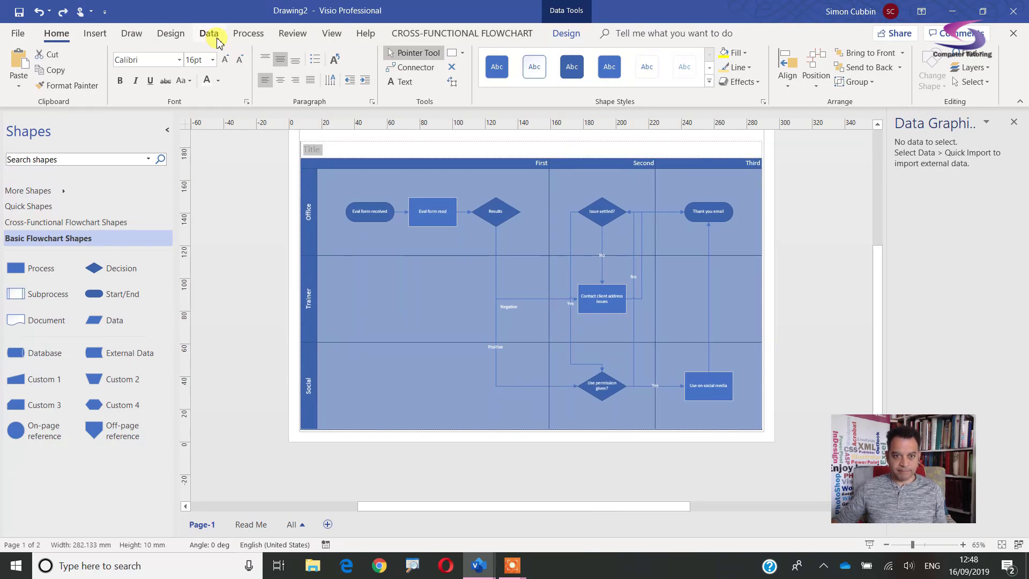
pyautogui.press('Escape')
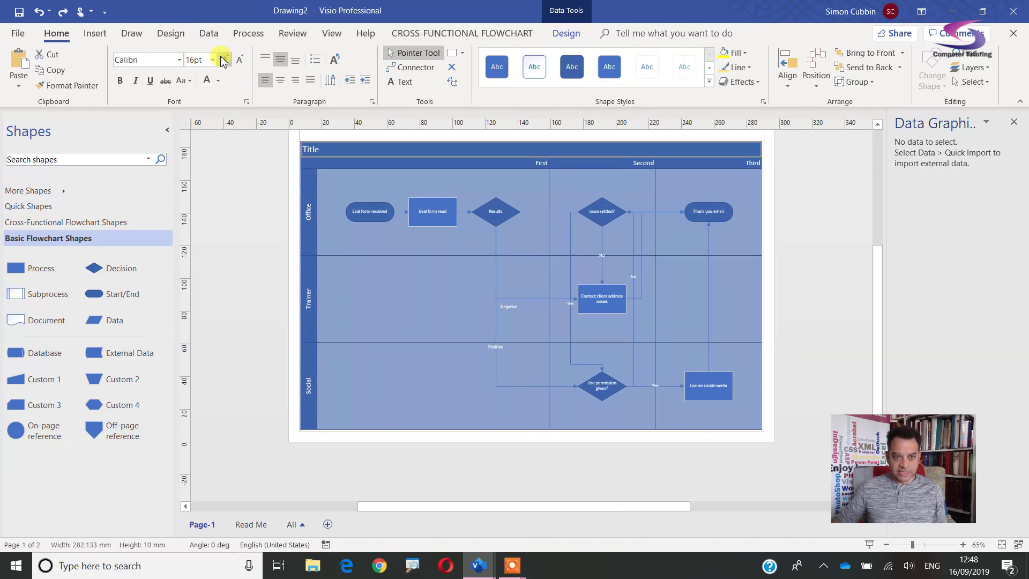
pyautogui.hotkey('ctrl', 'a')
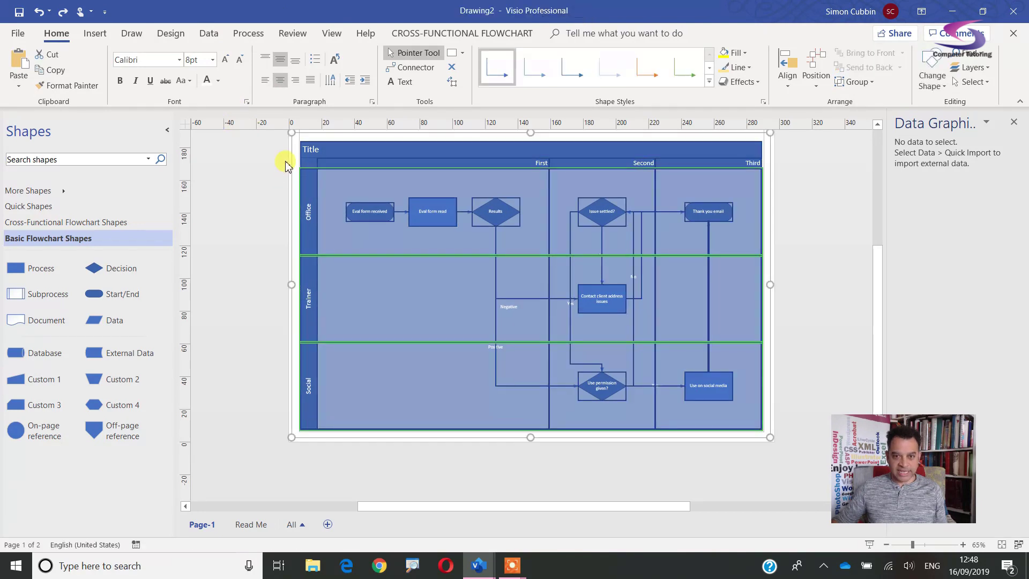
pyautogui.click(230, 63)
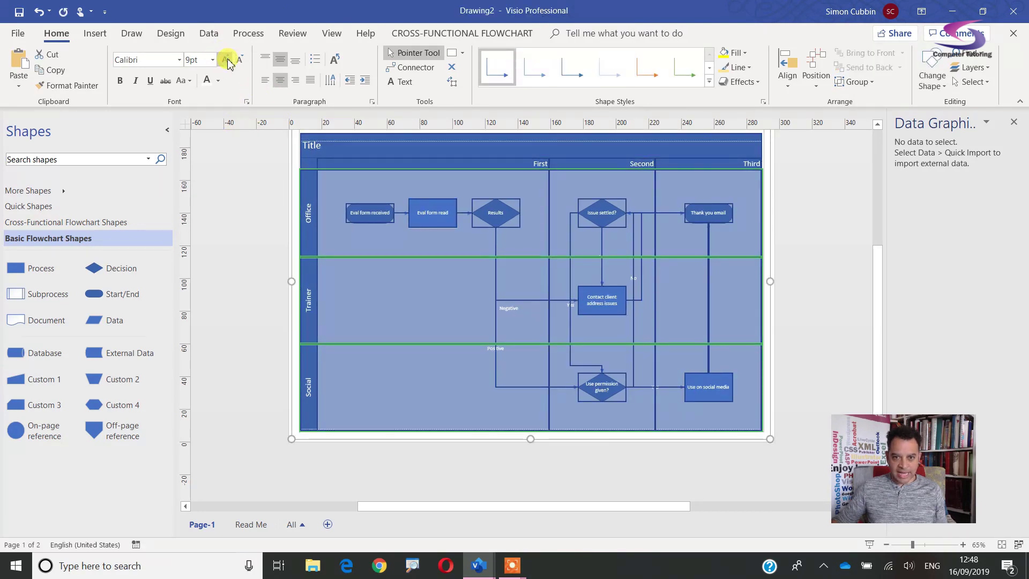
pyautogui.click(229, 63)
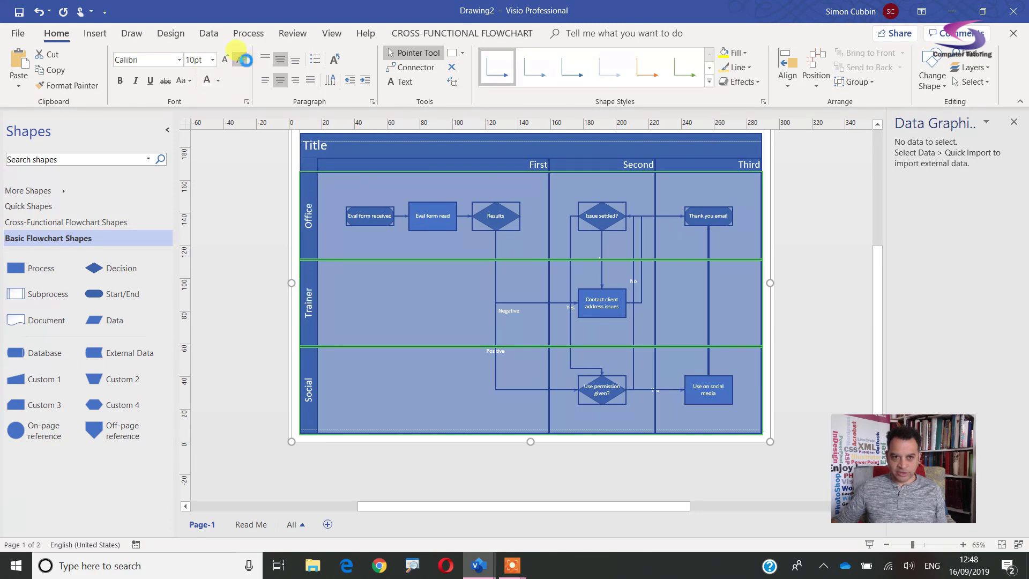
pyautogui.click(241, 61)
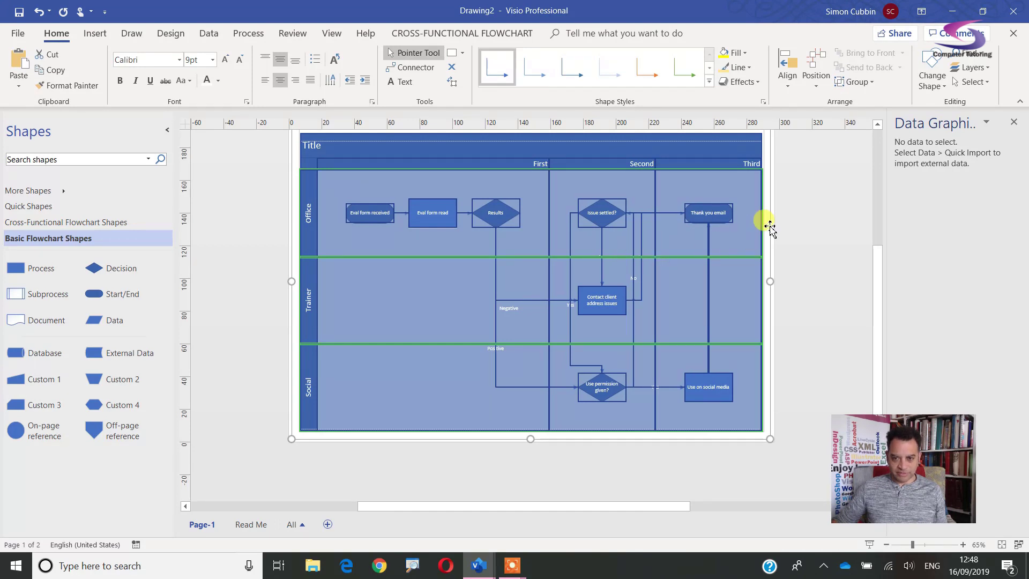
# Deselect the diagram, zoom into the Issue settled? area, and switch to the Text Block tool.
pyautogui.click(819, 228)
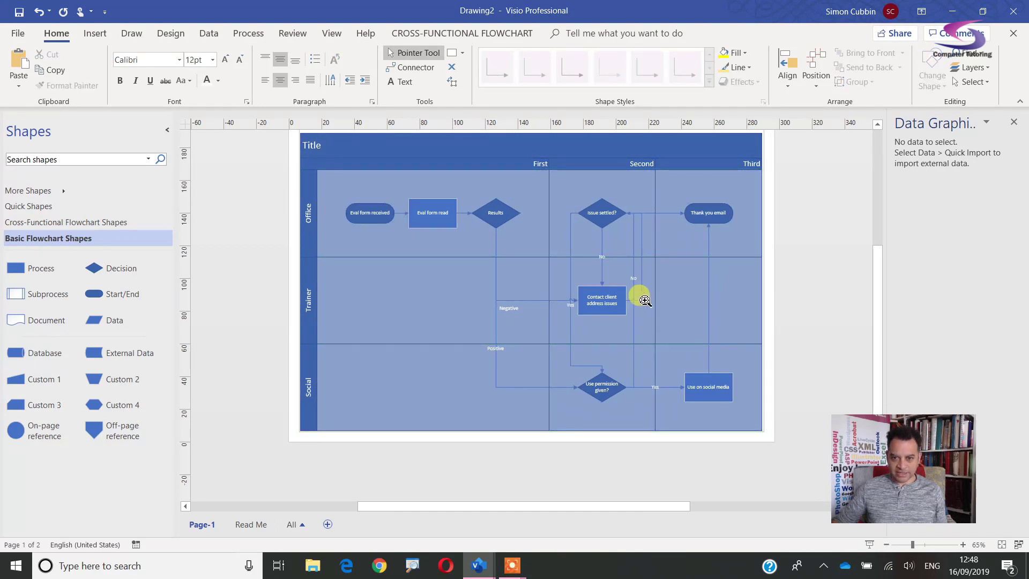
pyautogui.moveTo(553, 181); pyautogui.dragTo(684, 331)
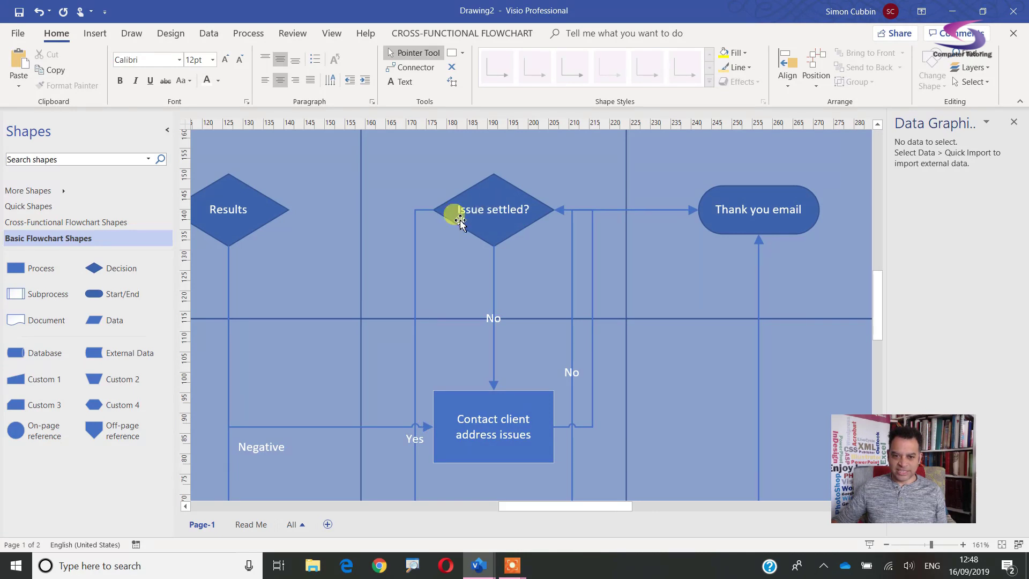
pyautogui.scroll(-5, 505, 420)
pyautogui.scroll(2, 506, 424)
pyautogui.scroll(3, 506, 422)
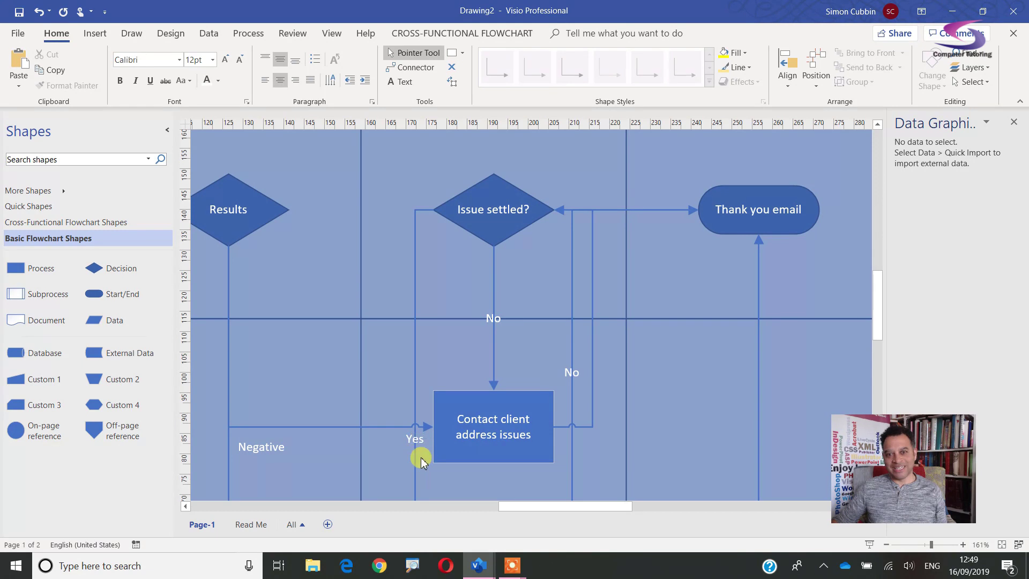
pyautogui.click(451, 81)
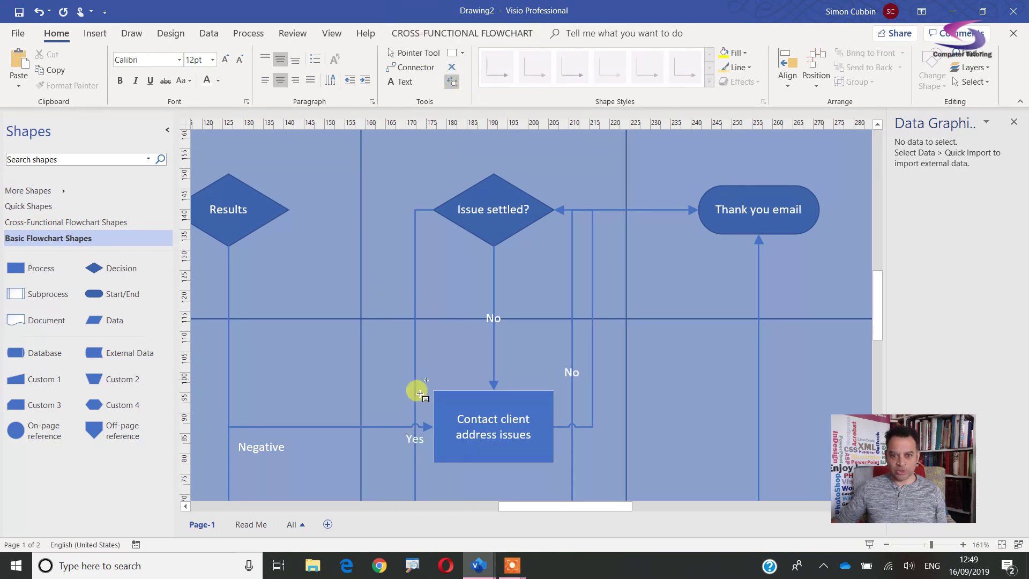
# Reposition the Yes and No labels beside the Issue settled? diamond, fine-tuning No's placement.
pyautogui.click(417, 444)
pyautogui.moveTo(416, 437); pyautogui.dragTo(427, 195)
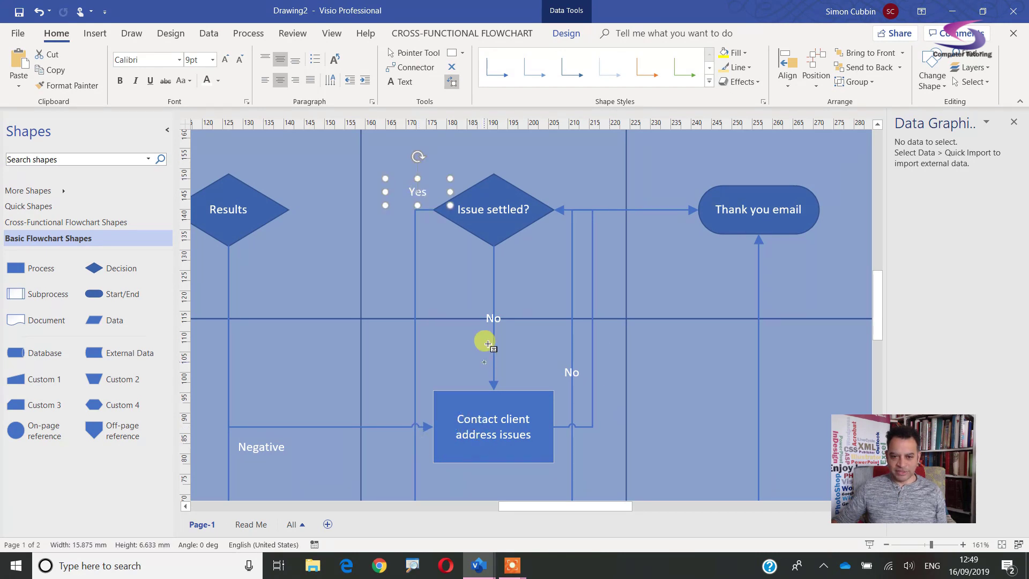
pyautogui.click(494, 318)
pyautogui.moveTo(494, 319); pyautogui.dragTo(525, 258)
pyautogui.hotkey('ctrl', 'z')
pyautogui.moveTo(489, 320); pyautogui.dragTo(467, 249)
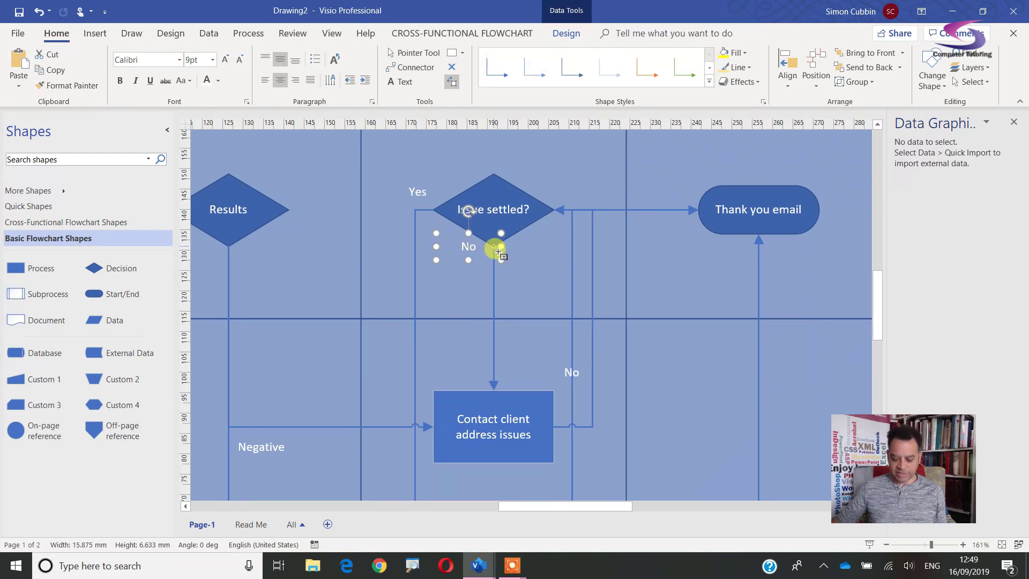
pyautogui.press('Right')
pyautogui.press('Right')
pyautogui.press('Right')
pyautogui.press('Right')
pyautogui.press('Down')
pyautogui.press('Down')
pyautogui.press('Down')
pyautogui.press('Right')
pyautogui.press('Right')
pyautogui.press('Right')
pyautogui.press('Right')
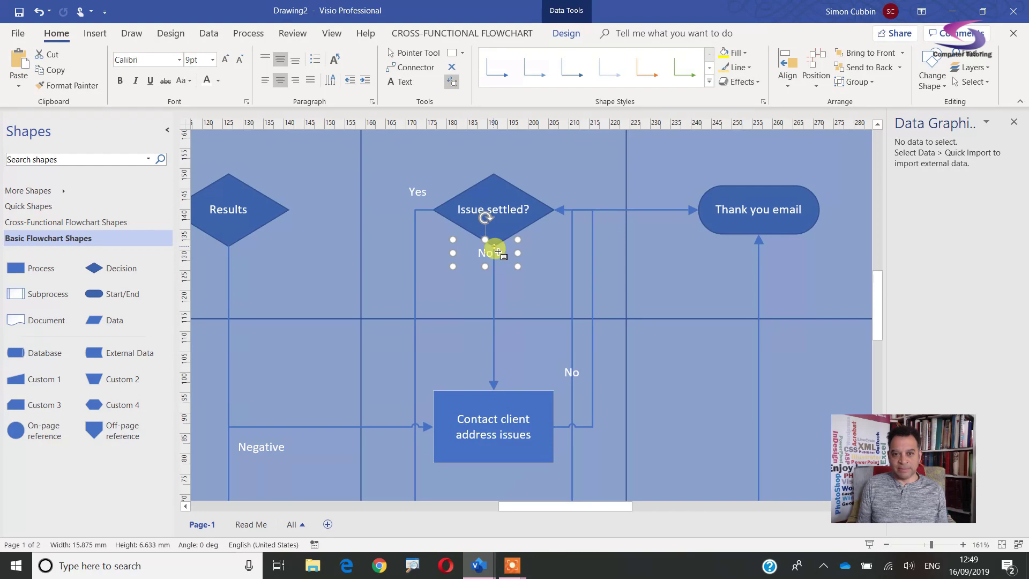
pyautogui.press('Left')
pyautogui.press('Left')
pyautogui.press('Left')
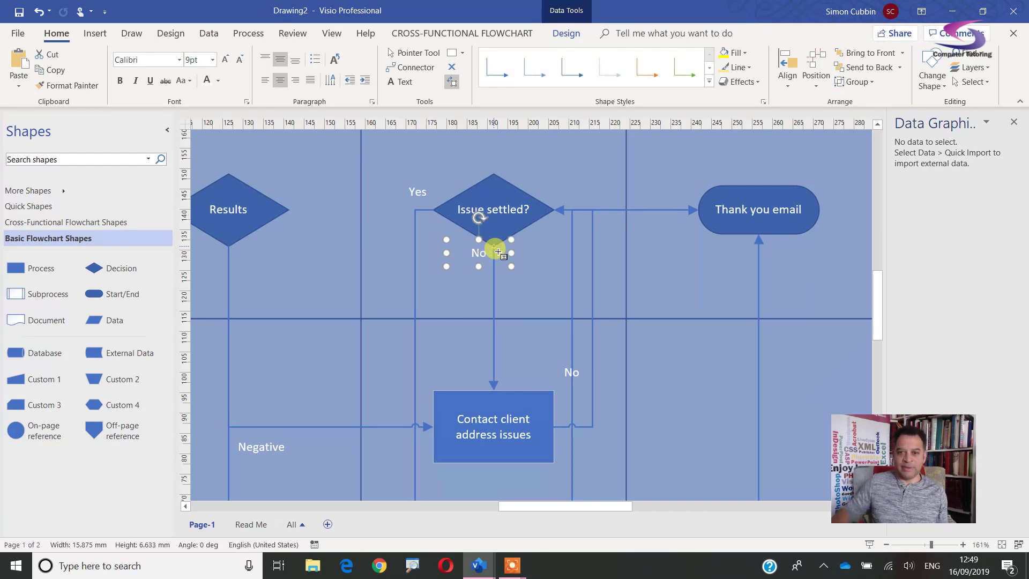